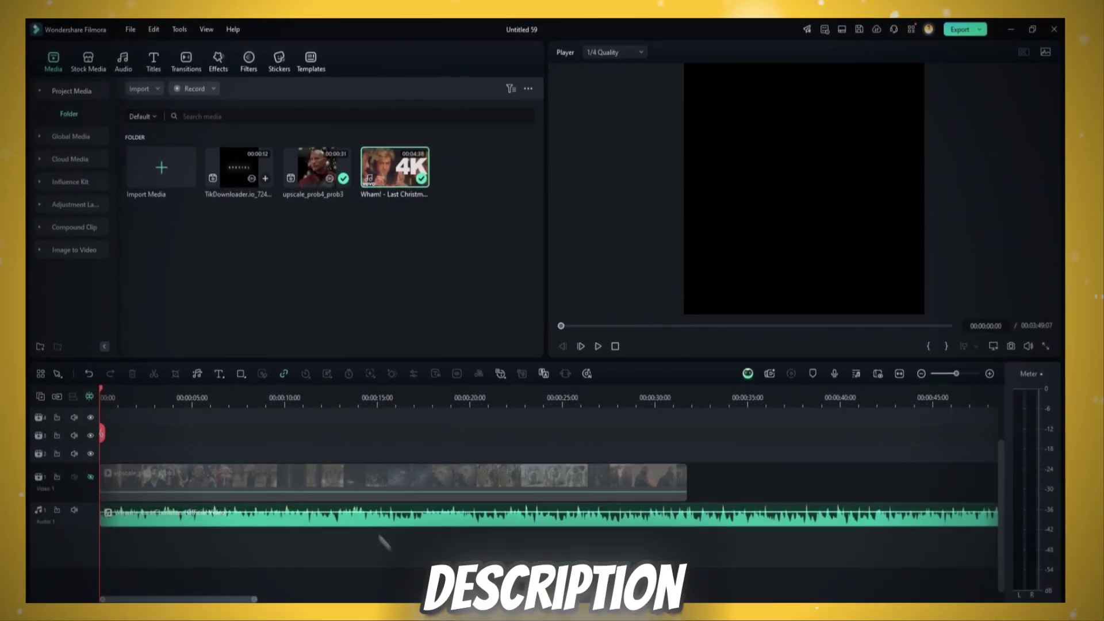
Play the Wham! song, drop a marker on each beat, then move the playhead to about 3 seconds
key(space)
key(m)
key(m)
key(m)
key(m)
key(m)
key(m)
key(m)
key(m)
key(m)
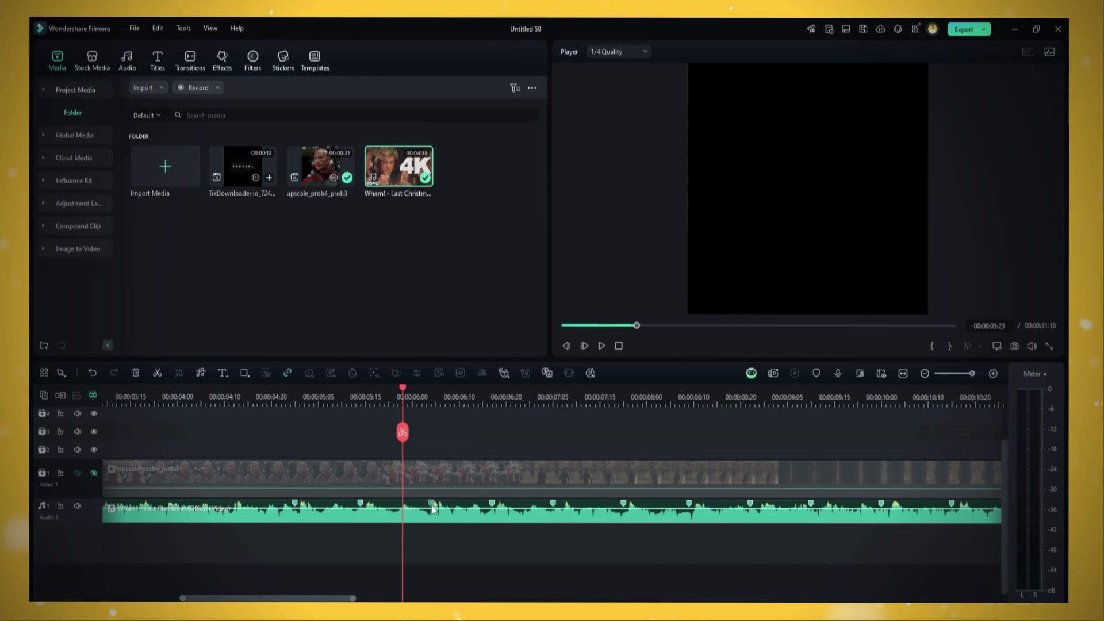
key(space)
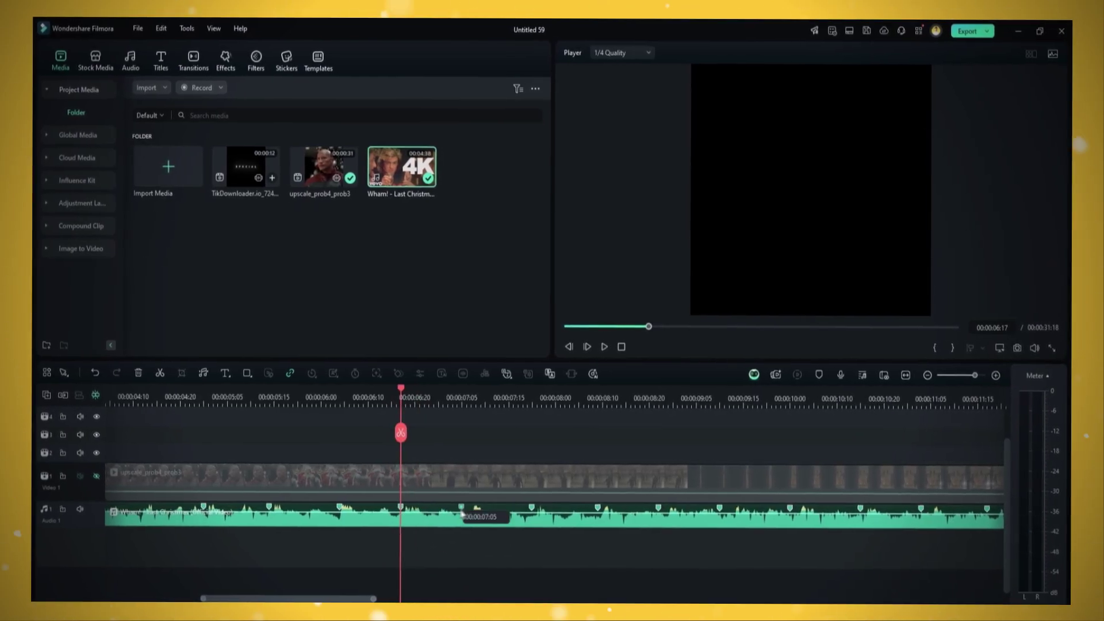
scroll(433, 560, right, 3)
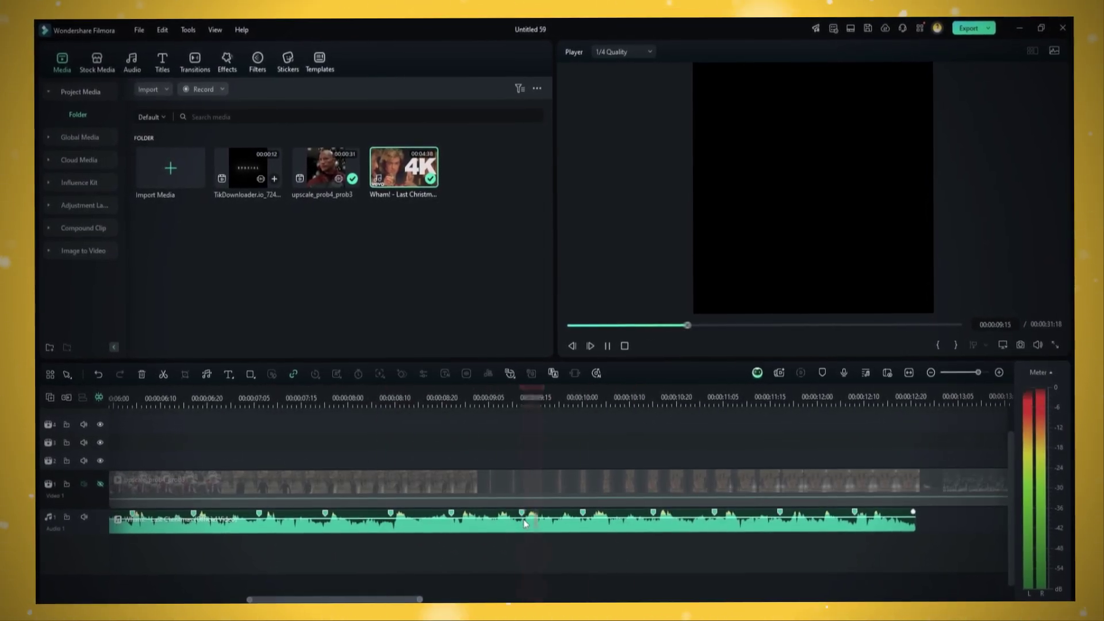
key(space)
drag(792, 425, 842, 431)
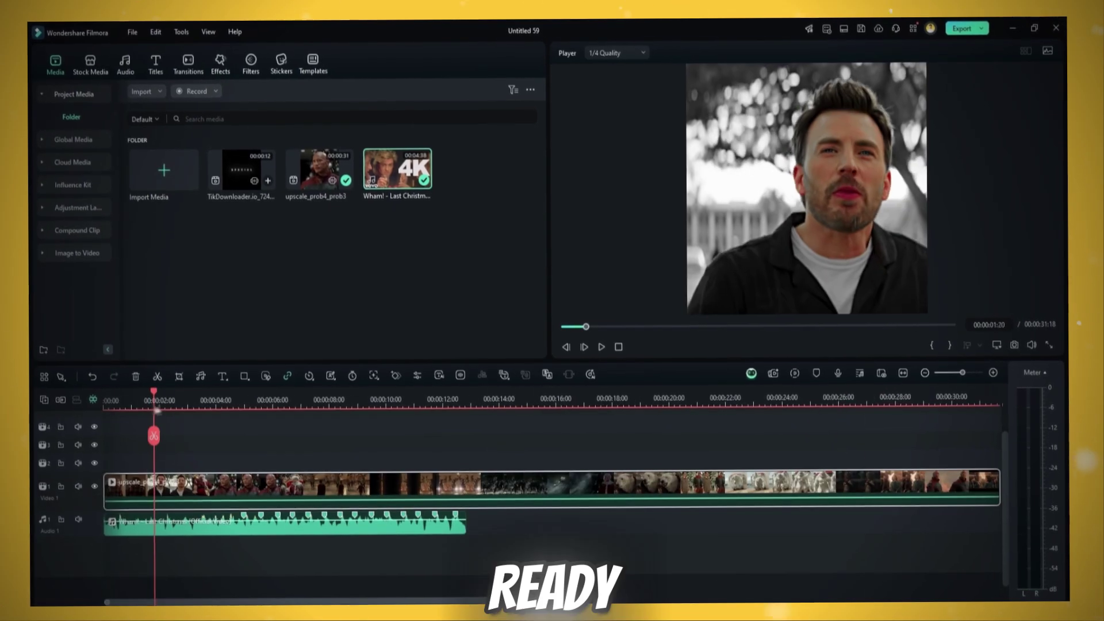
drag(153, 431, 261, 432)
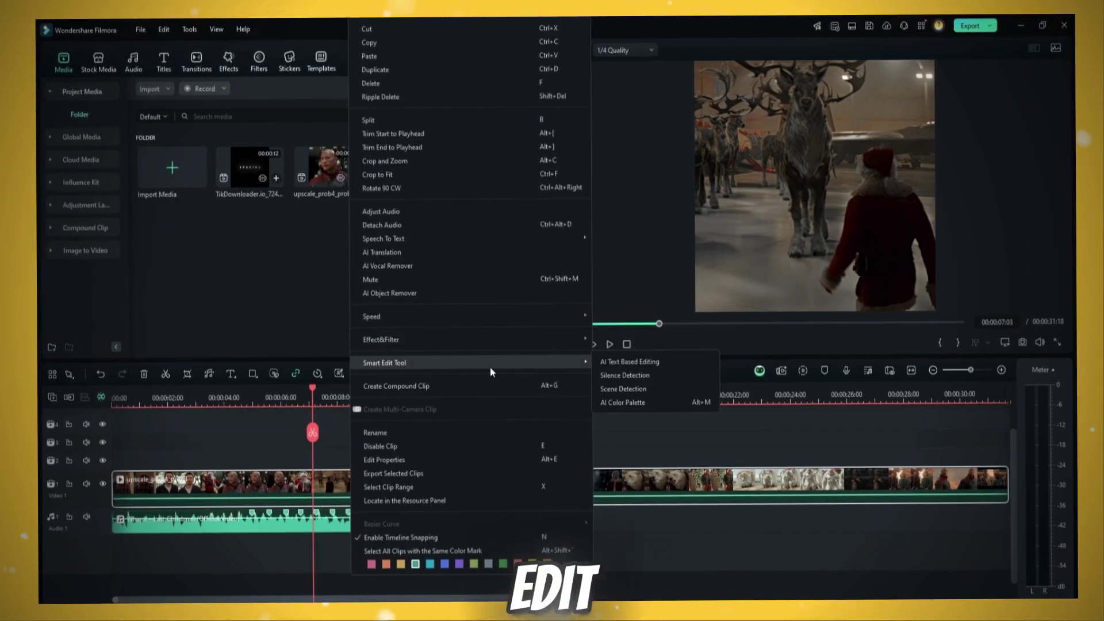
Run Scene Detection on the footage and replace it with the detected scene clips
click(624, 388)
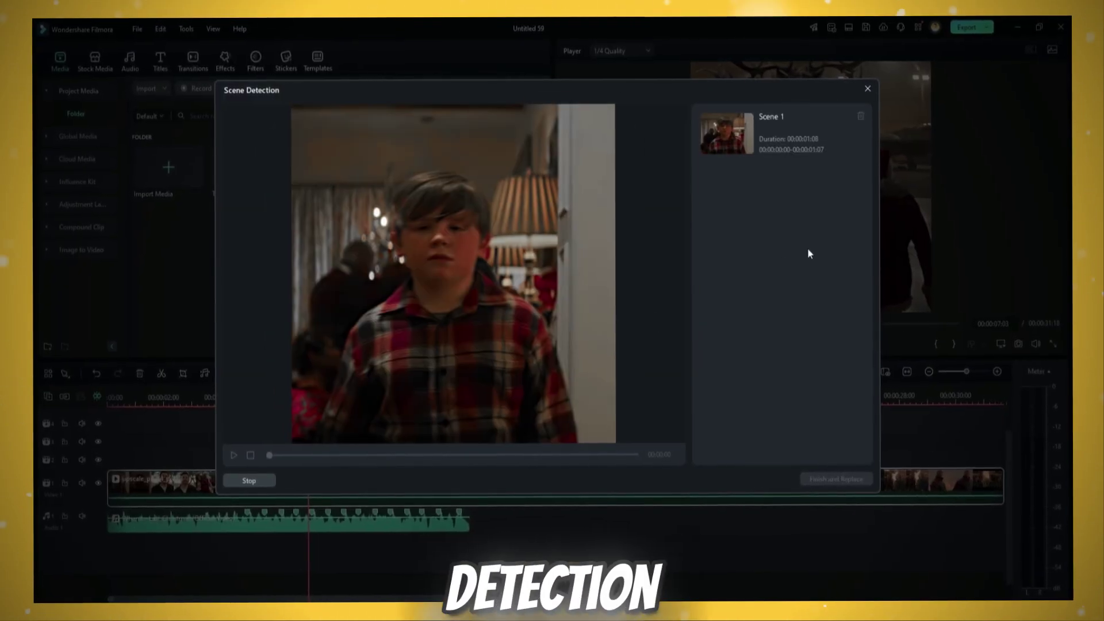
click(836, 479)
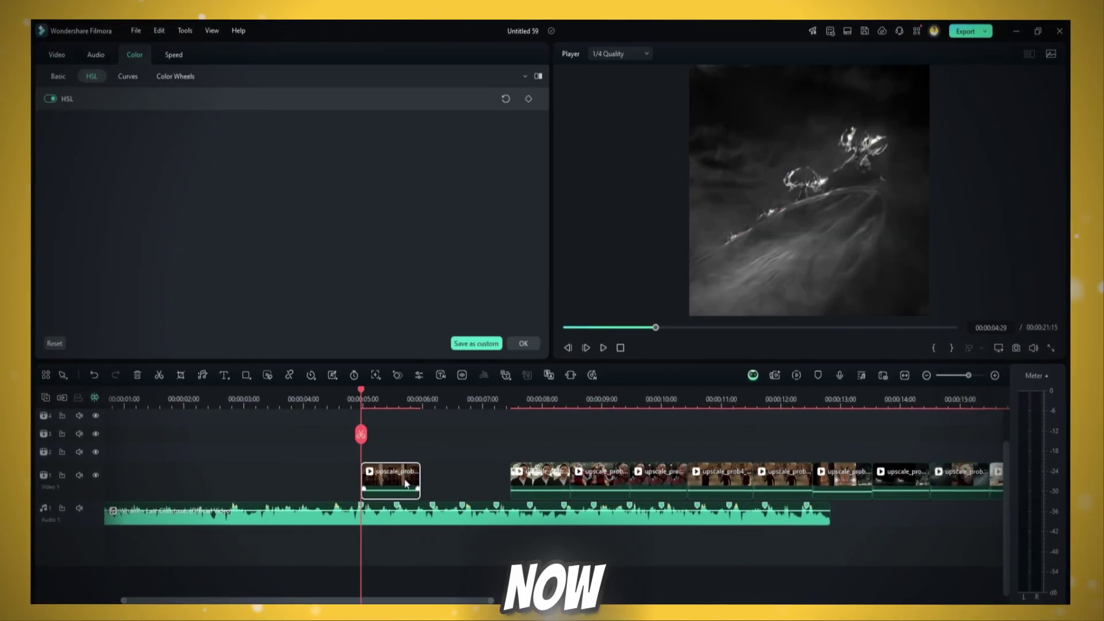
Switch the clip to Speed Ramping with Optical Flow frame interpolation
click(173, 55)
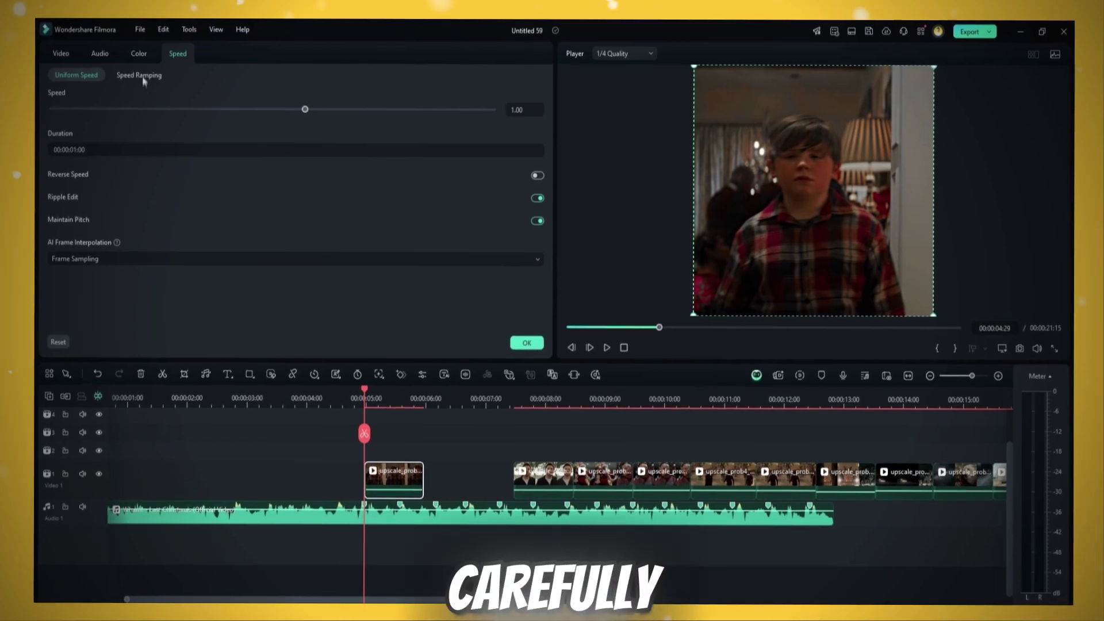
click(143, 75)
scroll(115, 172, down, 2)
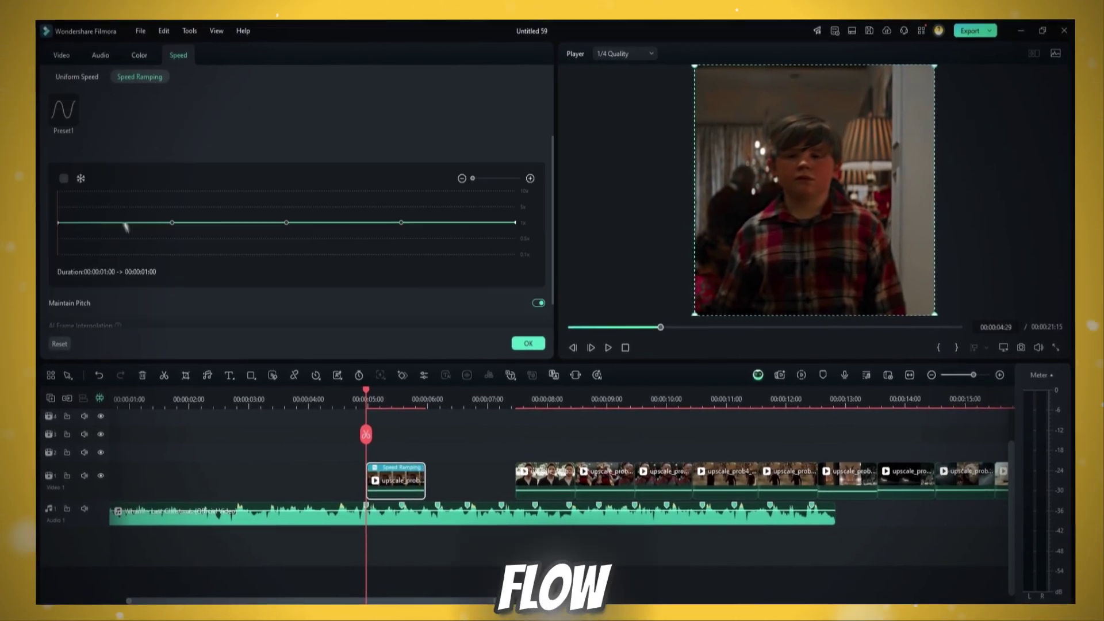
scroll(126, 226, down, 2)
click(102, 308)
click(86, 388)
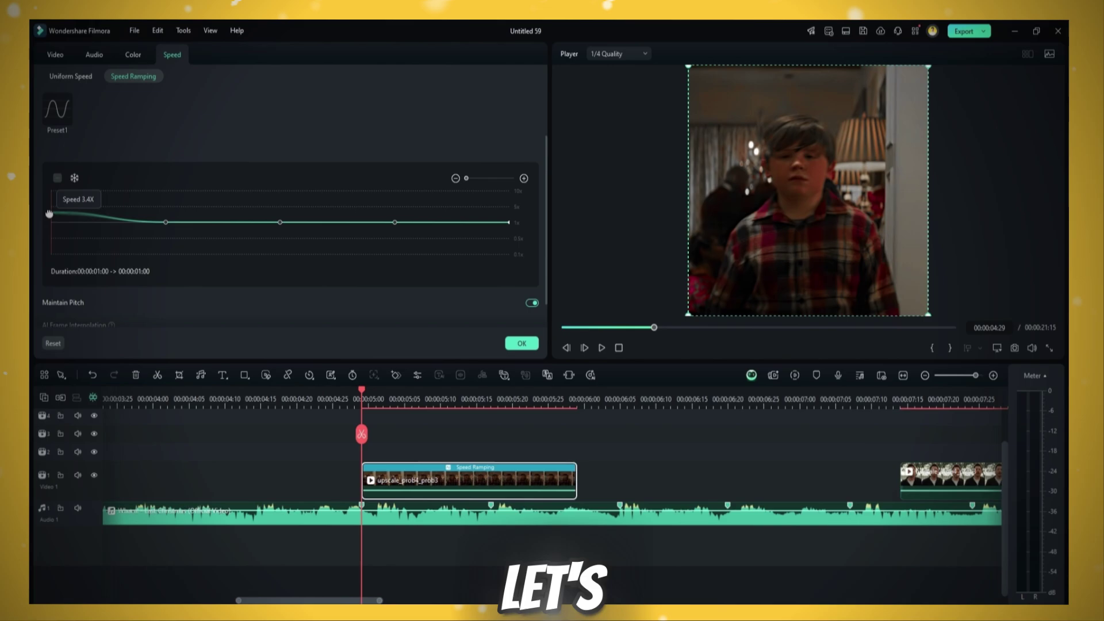
Shape the wave curve, save it as custom preset 'christmas', and slide the next clip up
drag(280, 192, 271, 231)
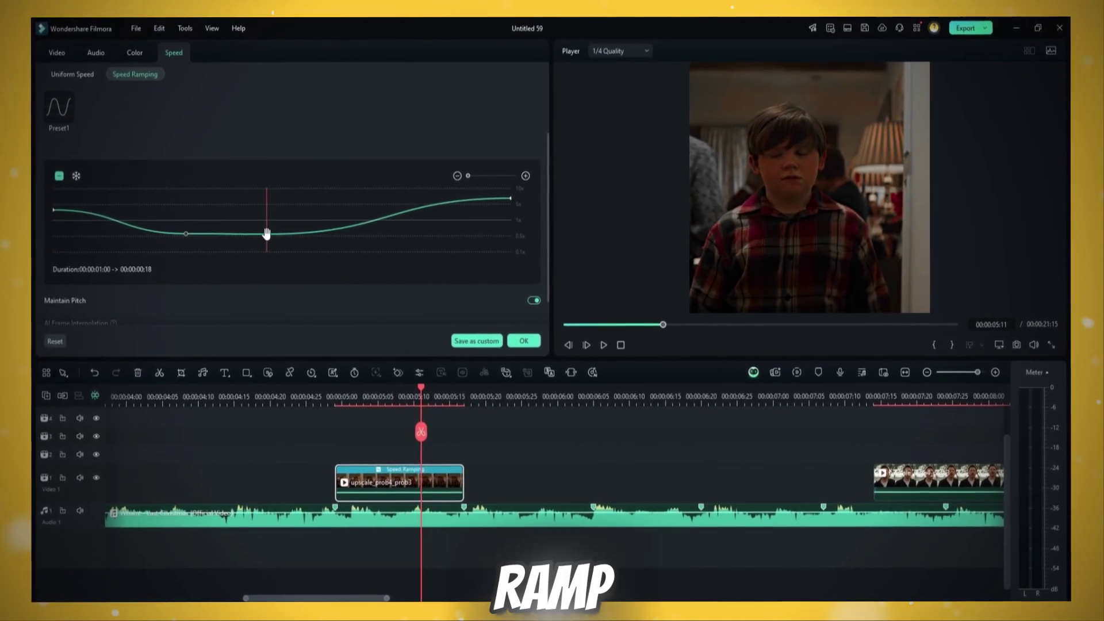
click(335, 396)
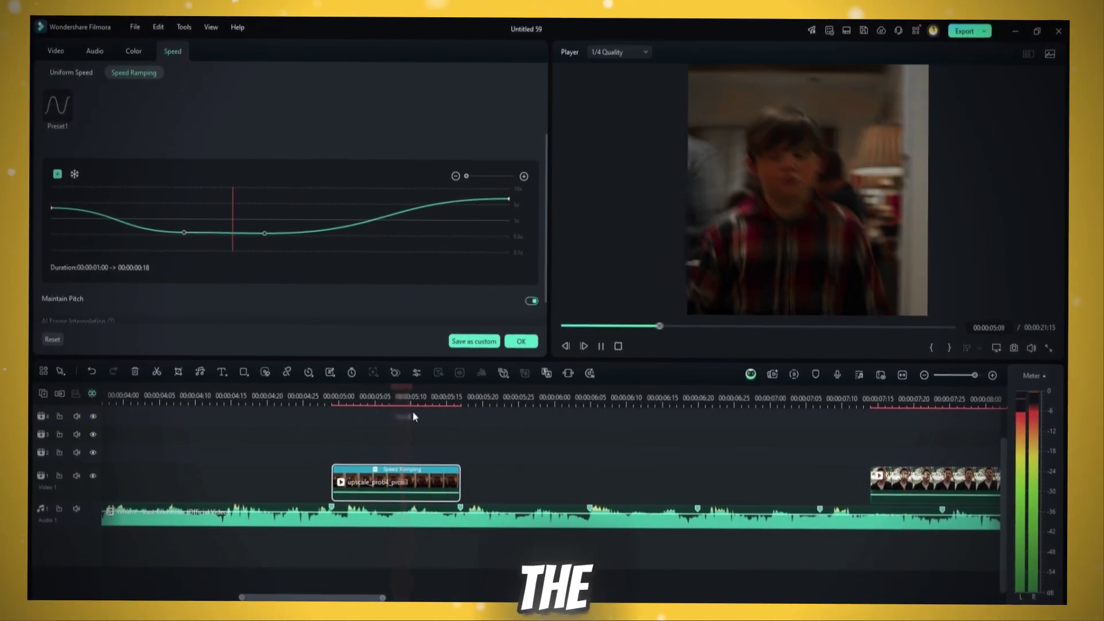
click(473, 341)
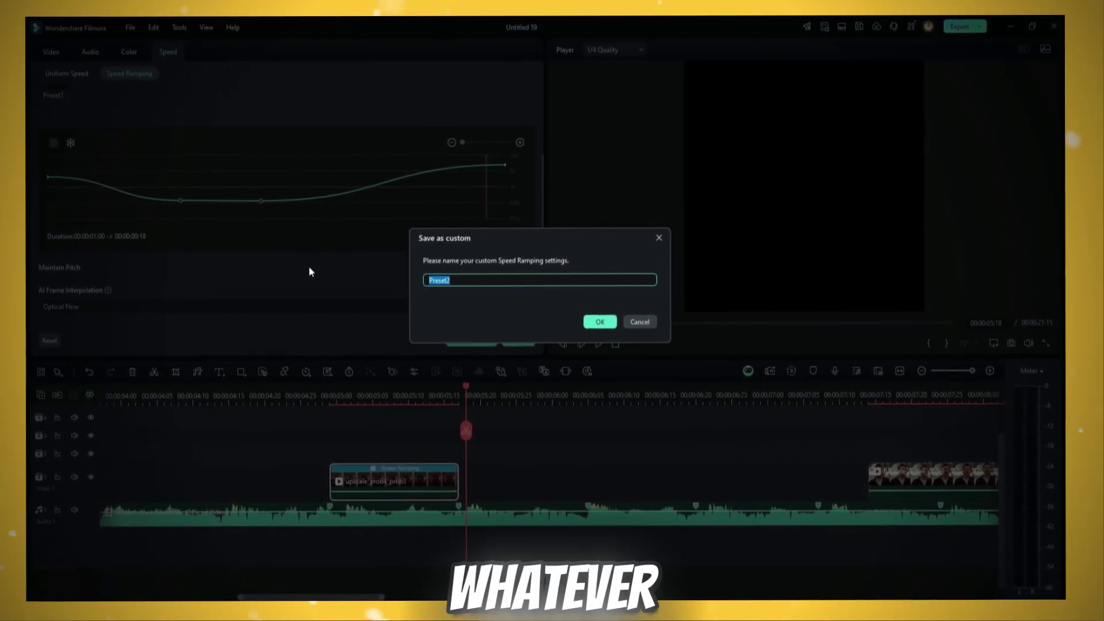
text(christmas)
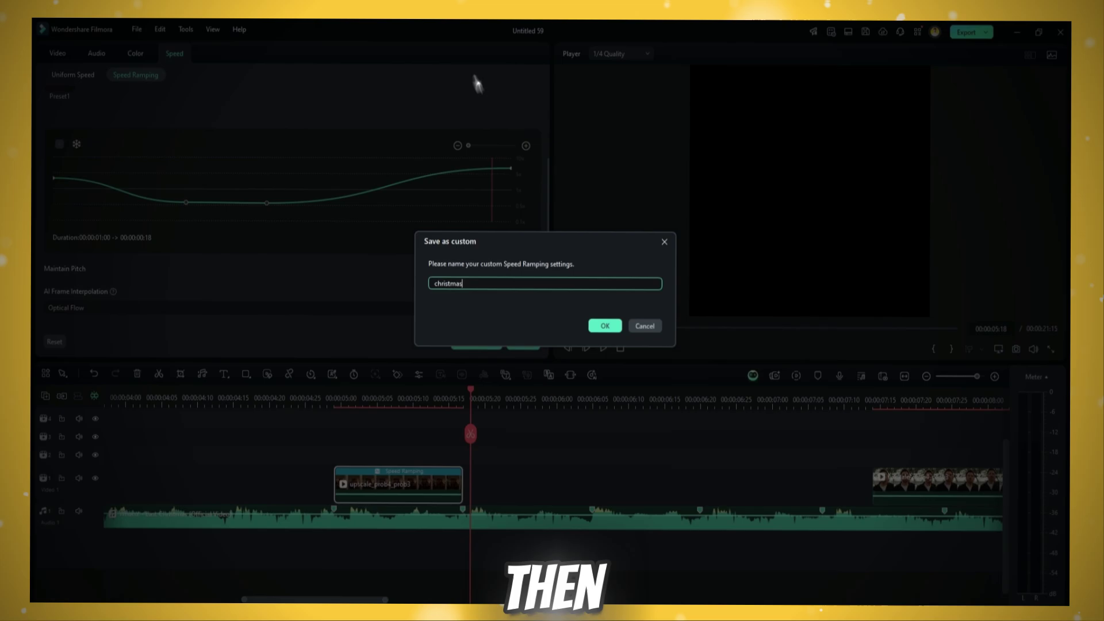
click(604, 323)
drag(915, 482, 512, 487)
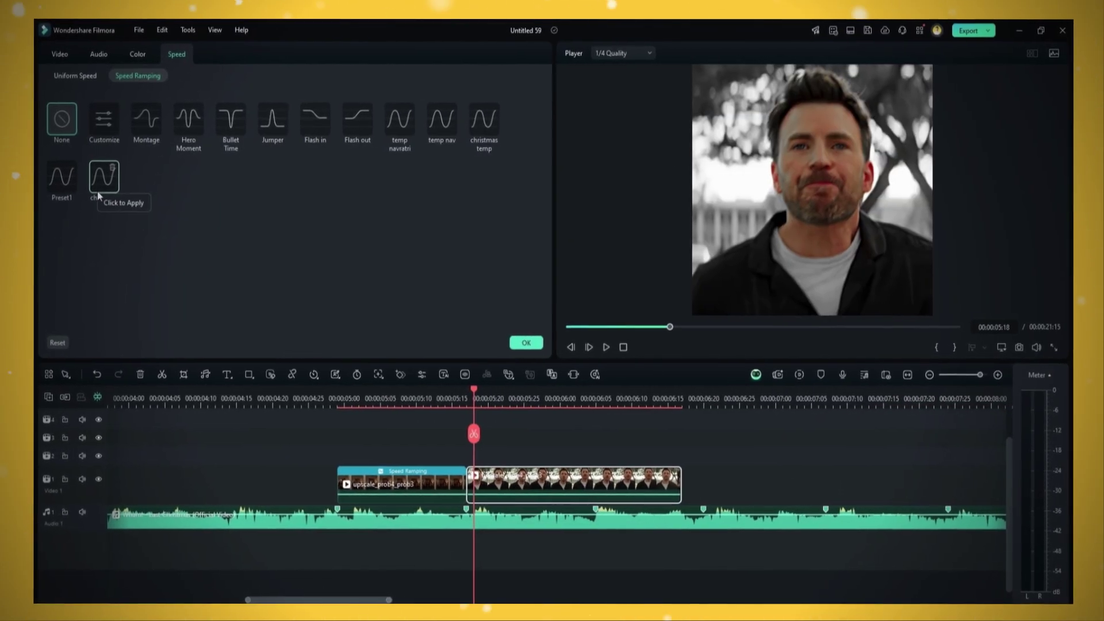
Apply the christmas speed ramp to the clip and fine-tune the curve's slow point
click(103, 179)
key(space)
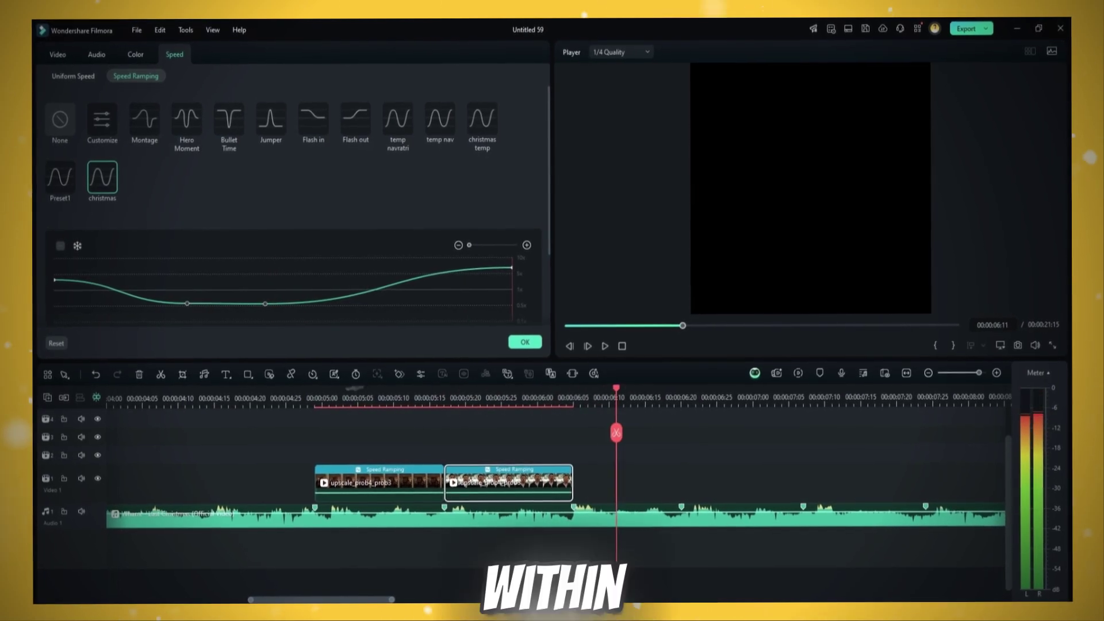
scroll(297, 284, down, 1)
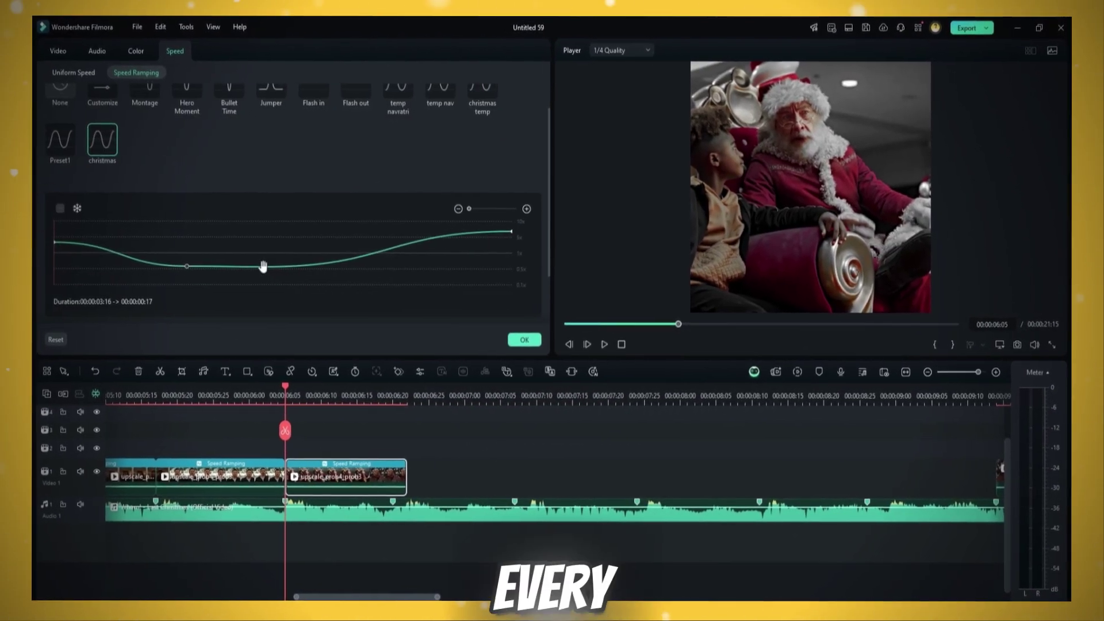
drag(263, 266, 281, 266)
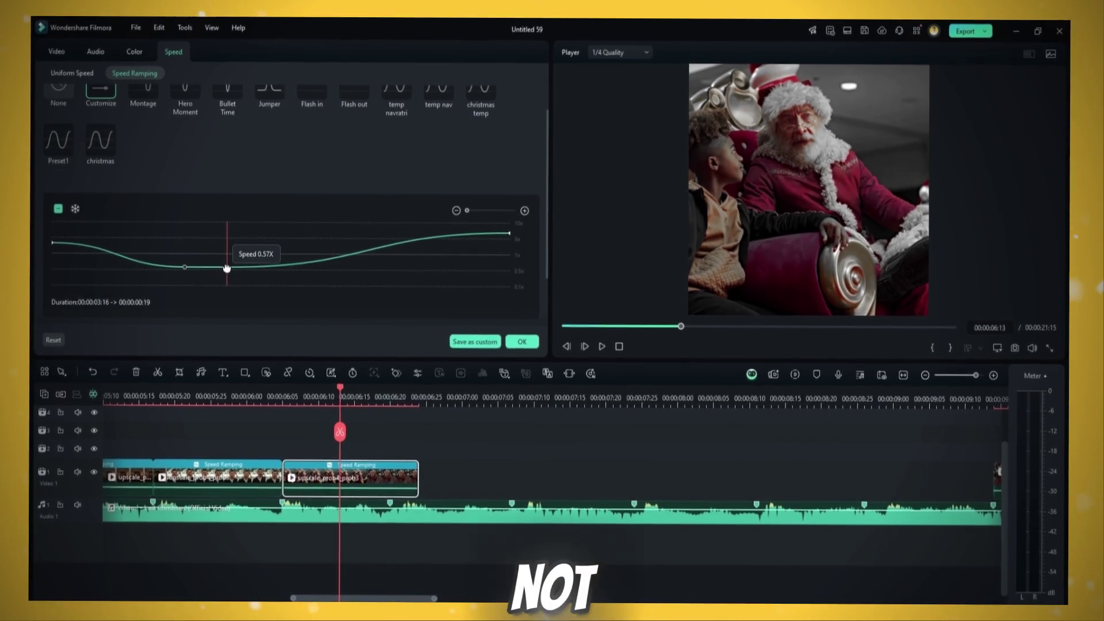
drag(236, 268, 251, 266)
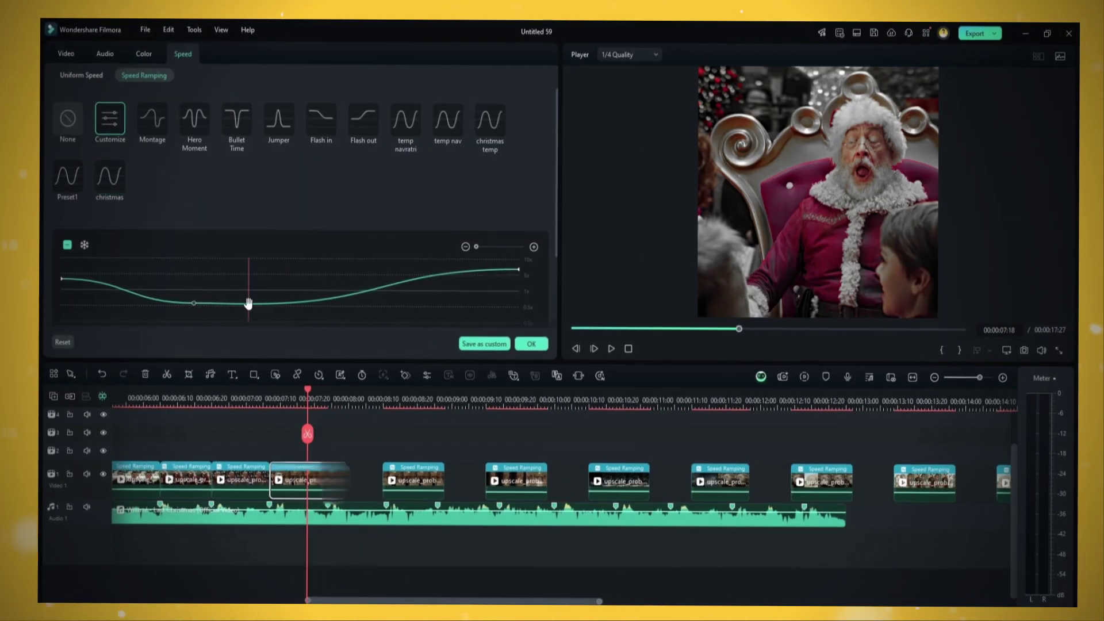
drag(268, 303, 259, 301)
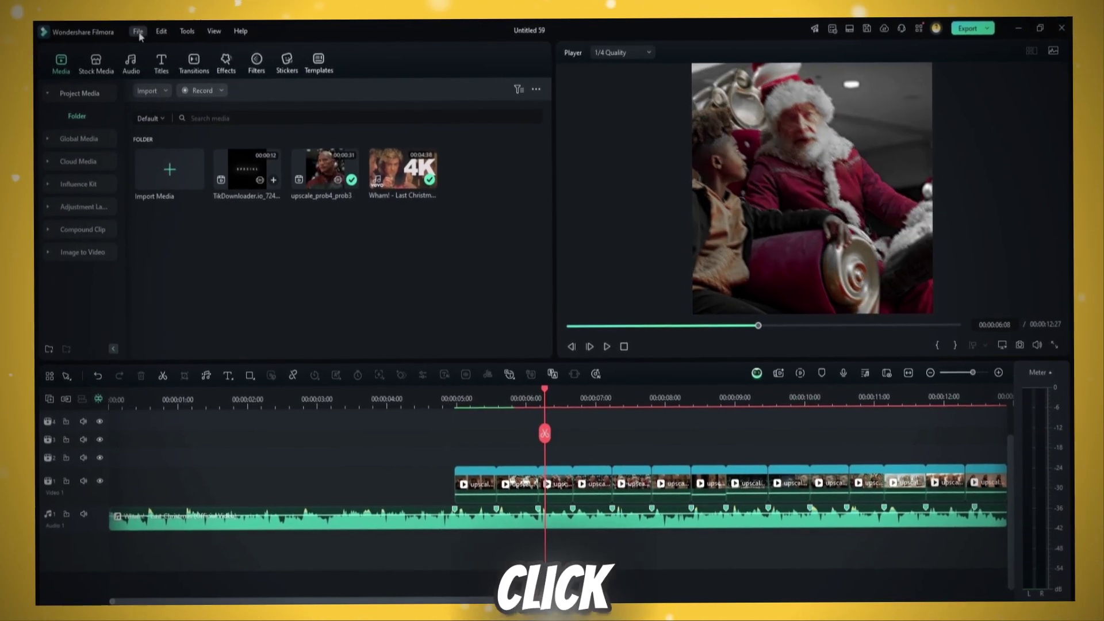
Set the Project Settings frame rate to 60 fps
click(197, 238)
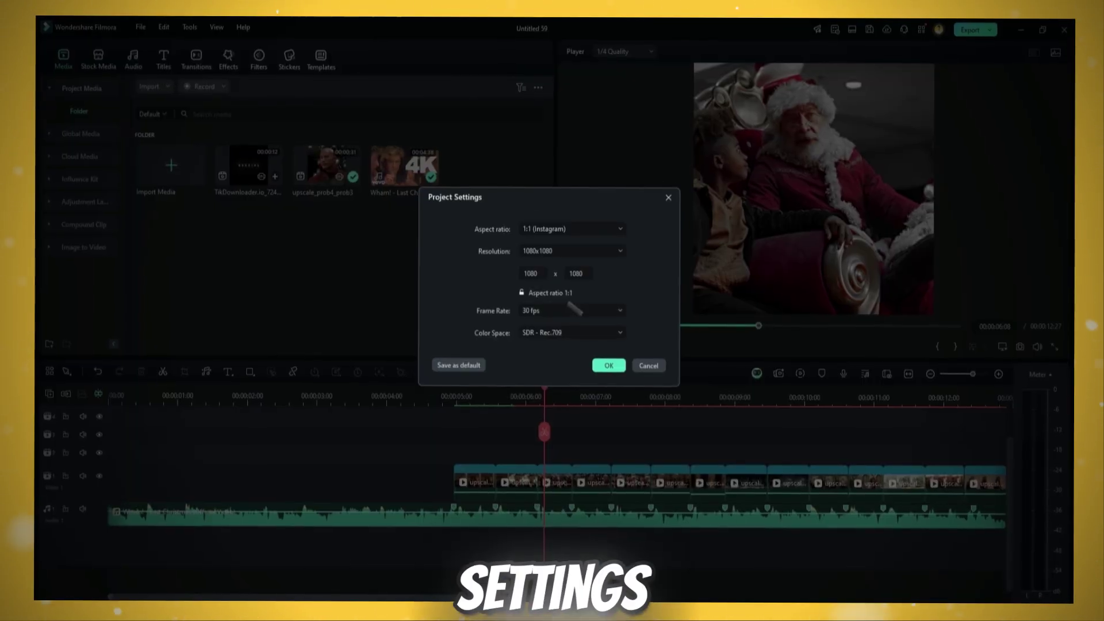
click(567, 314)
click(529, 461)
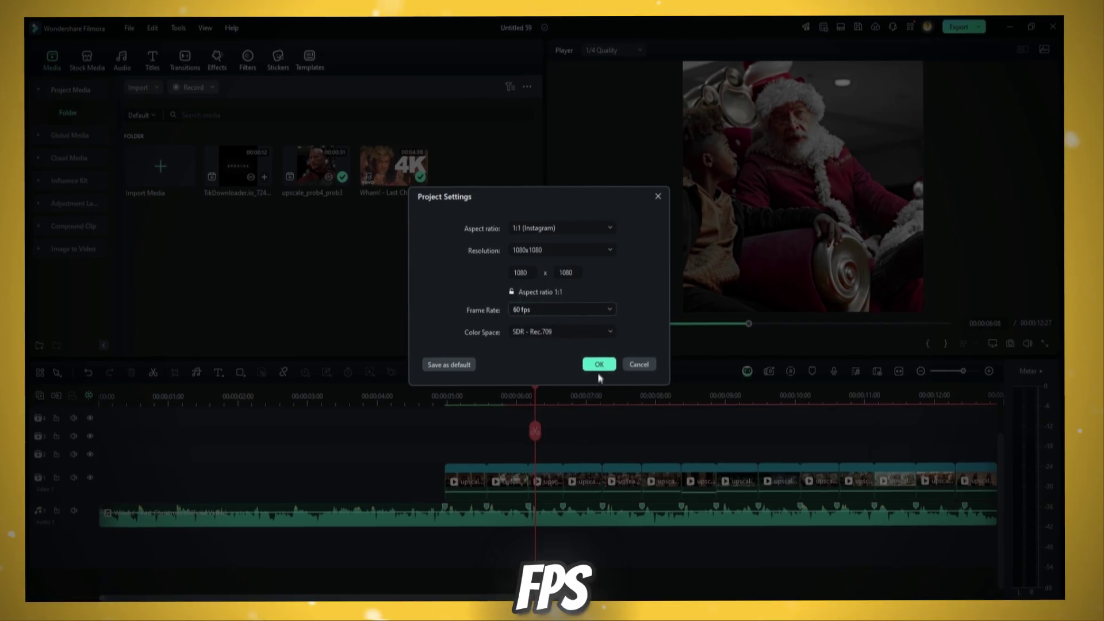
click(598, 367)
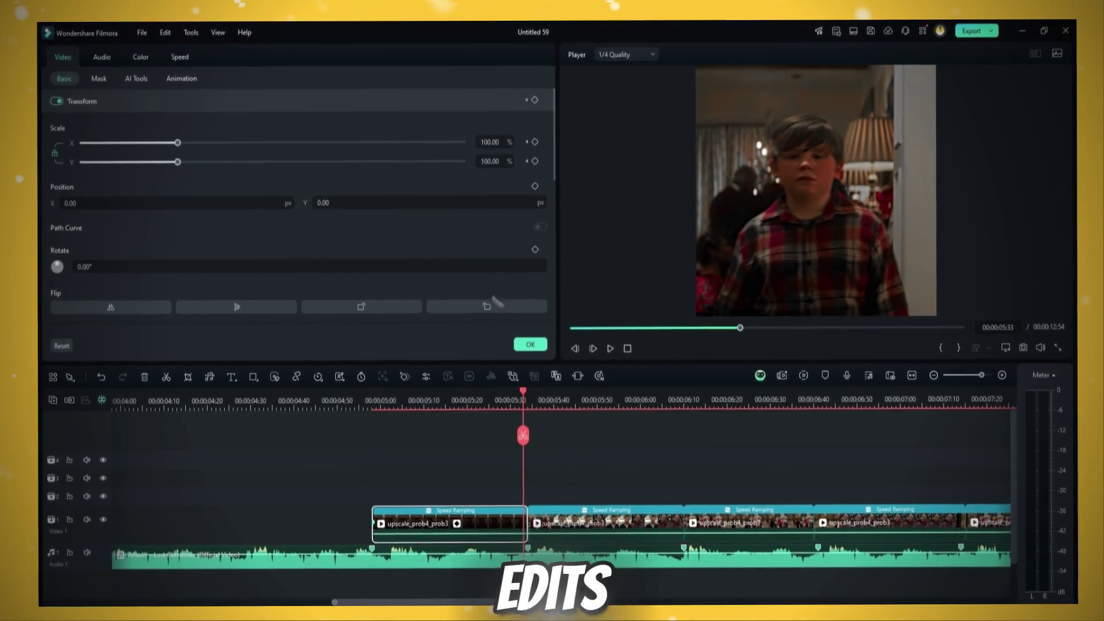
Set the clip's Scale value to 101%
double_click(490, 142)
text(101)
key(Return)
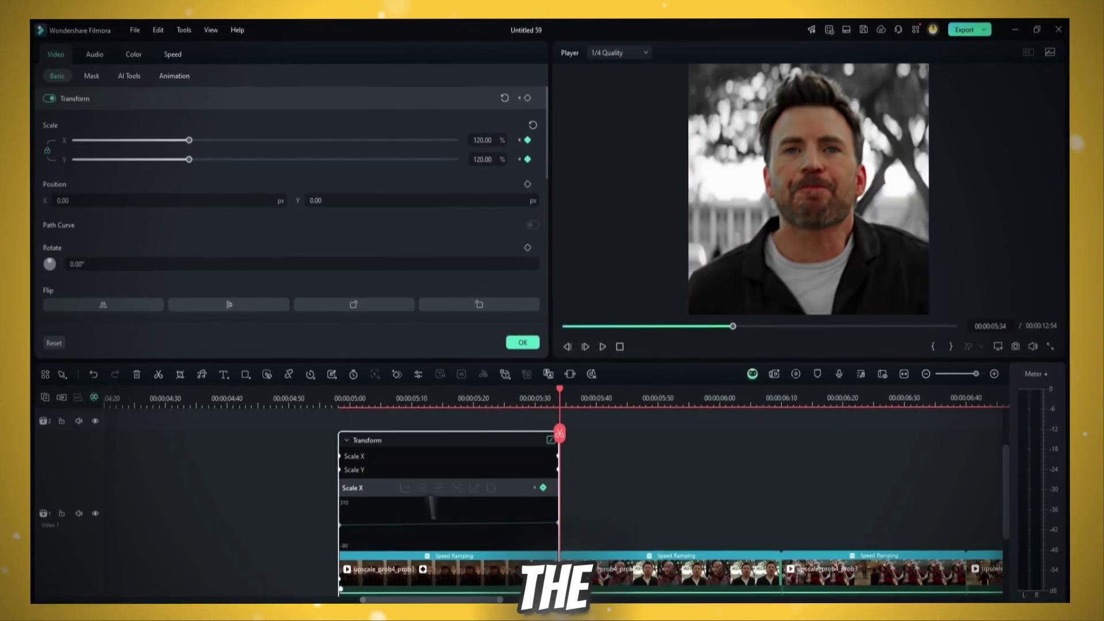
Add Scale keyframes at the clip start and mid-clip, easing the zoom up to 120%
click(424, 523)
scroll(600, 411, up, 2)
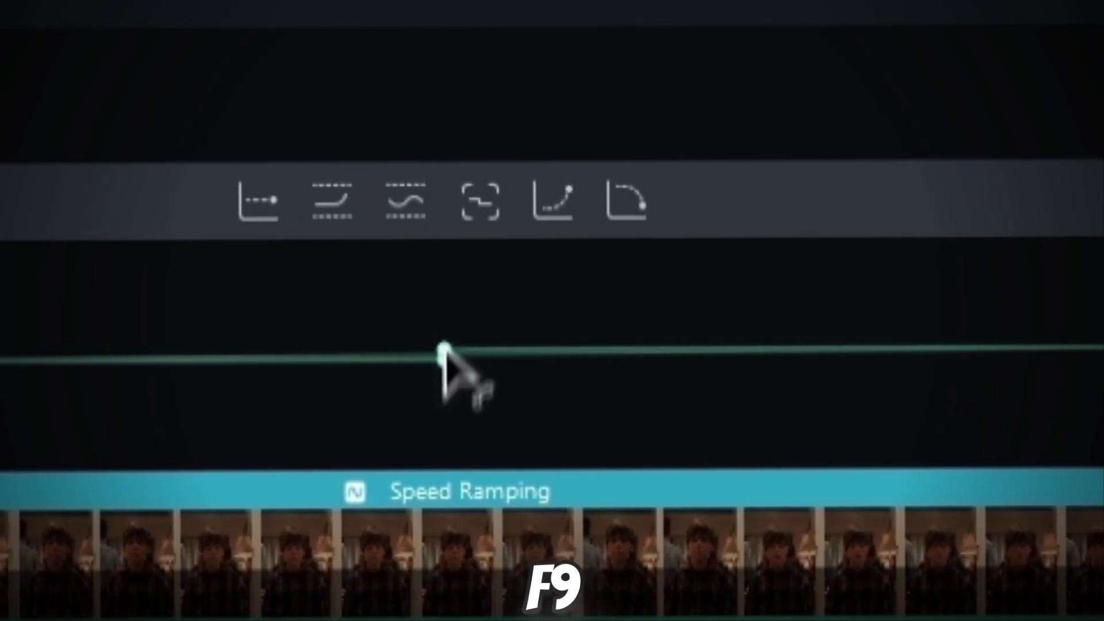
click(440, 343)
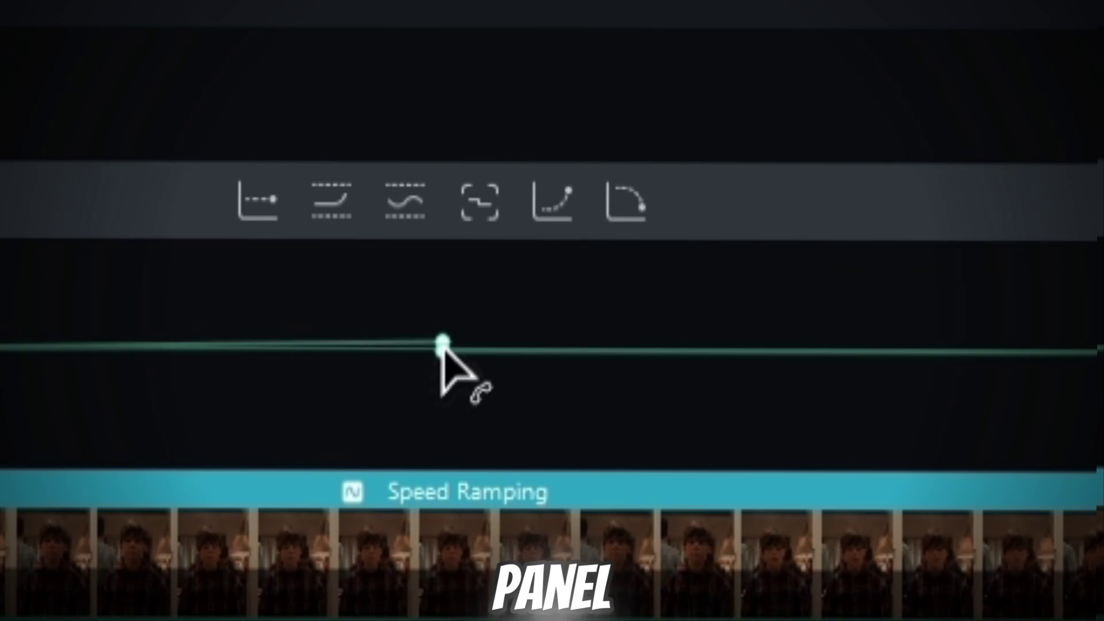
mouse_move(447, 345)
mouse_down()
mouse_move(451, 362)
mouse_move(446, 348)
mouse_up()
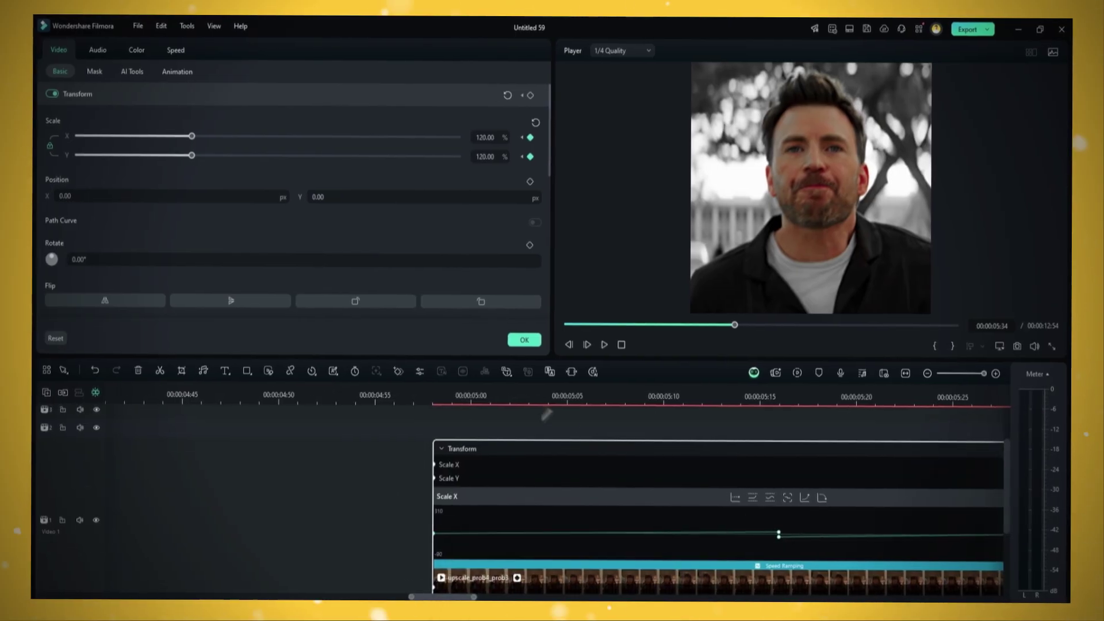
scroll(546, 414, down, 3)
key(Up)
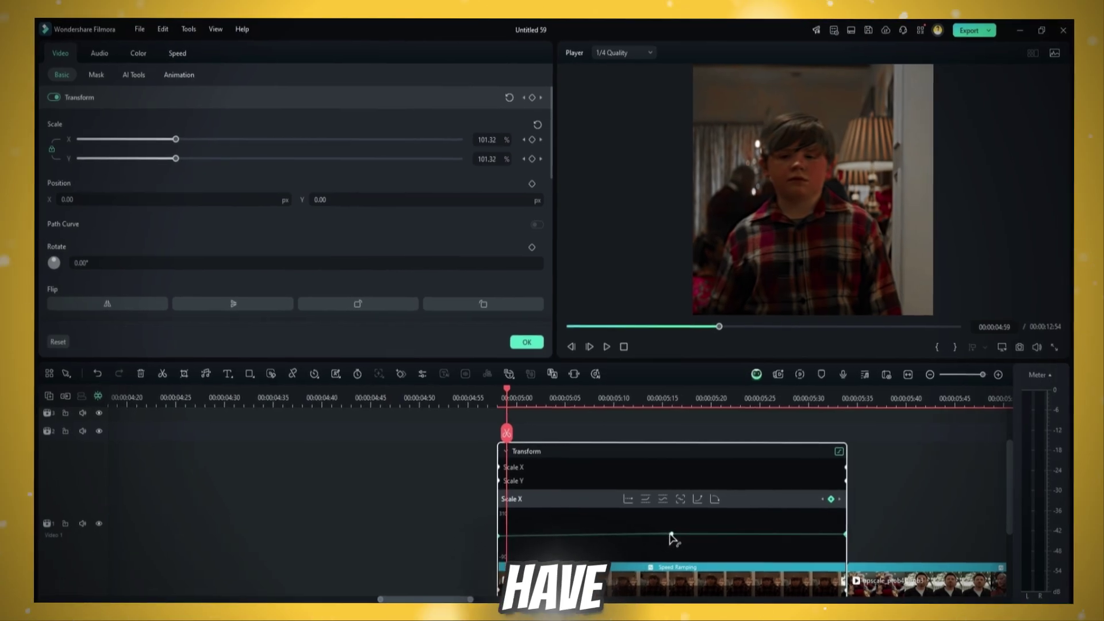
click(671, 534)
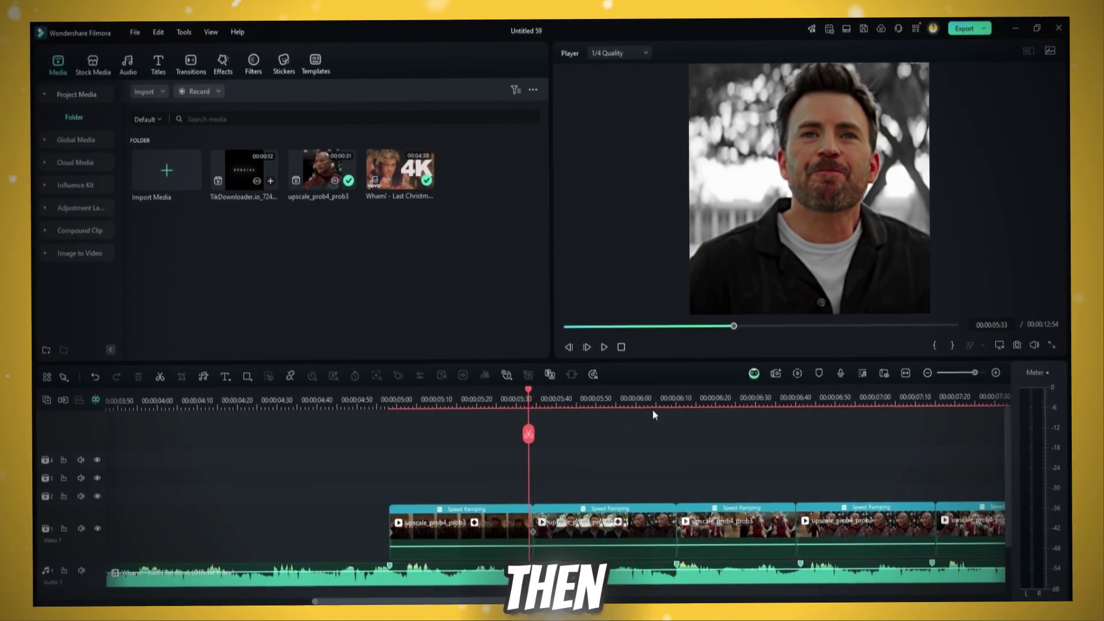
Preview the ramped beat cuts, then select the second speed-ramped clip
key(space)
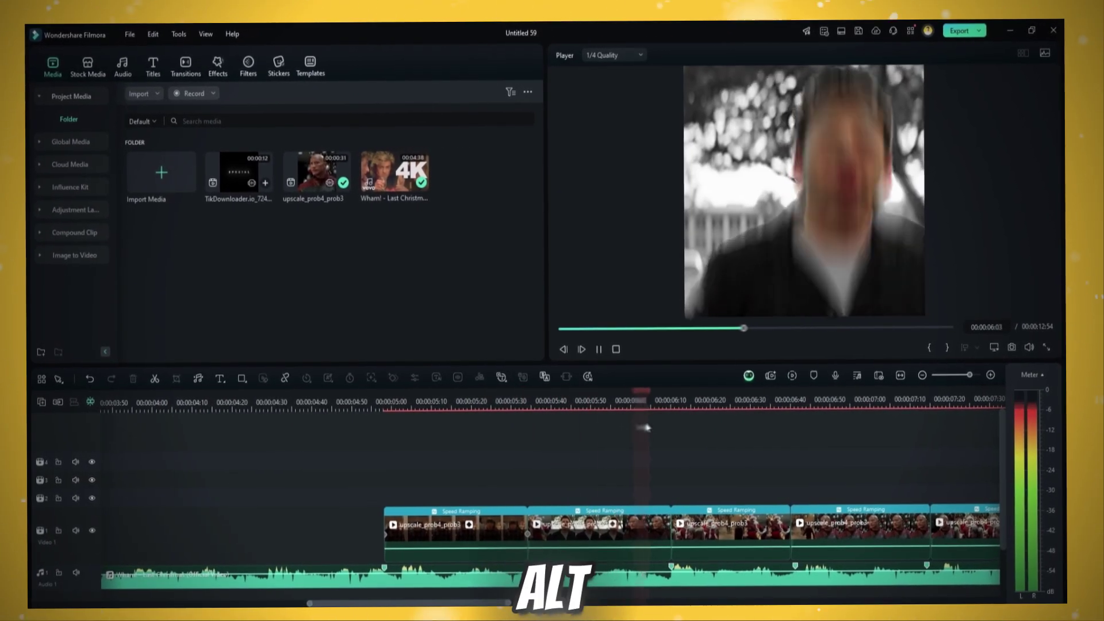
key(space)
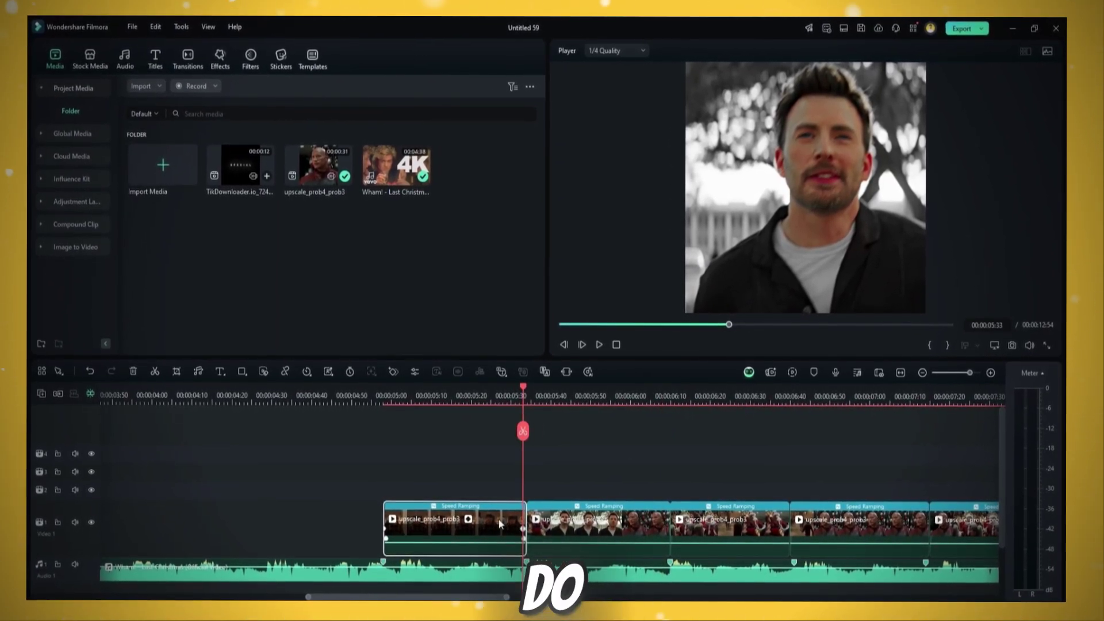
click(576, 526)
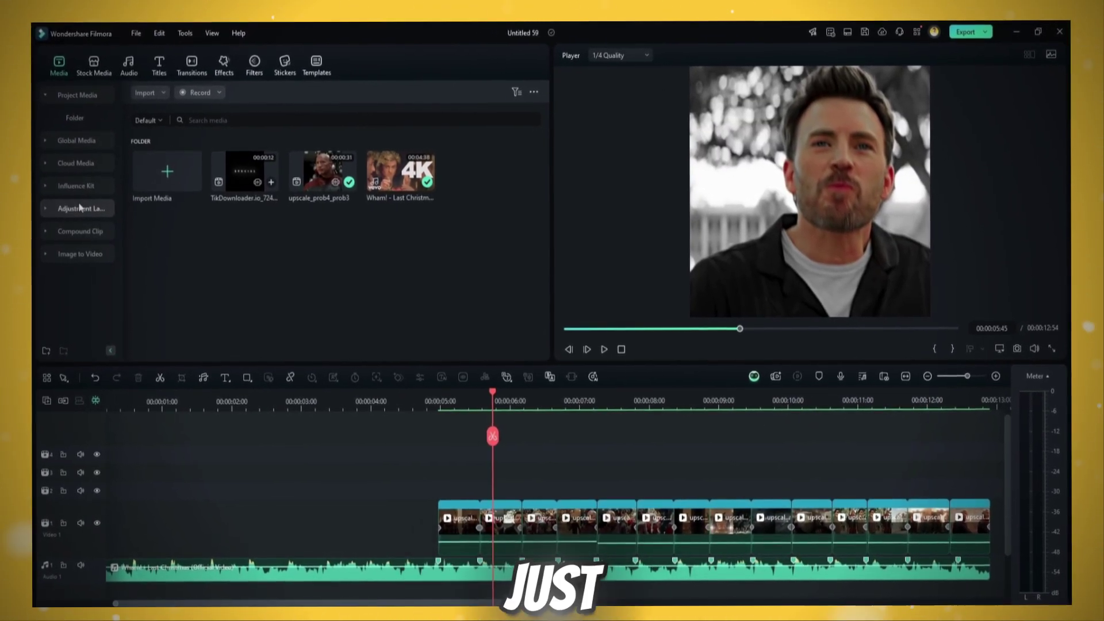
Place the custom 4K CC 2 adjustment layer on track 2 above the clips
click(83, 204)
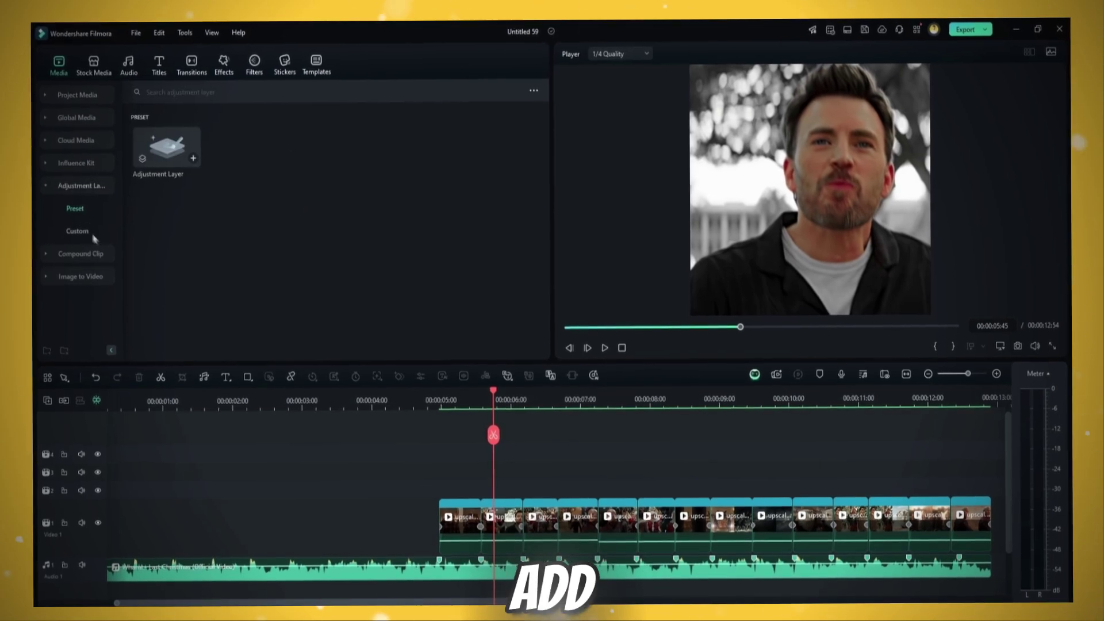
click(81, 227)
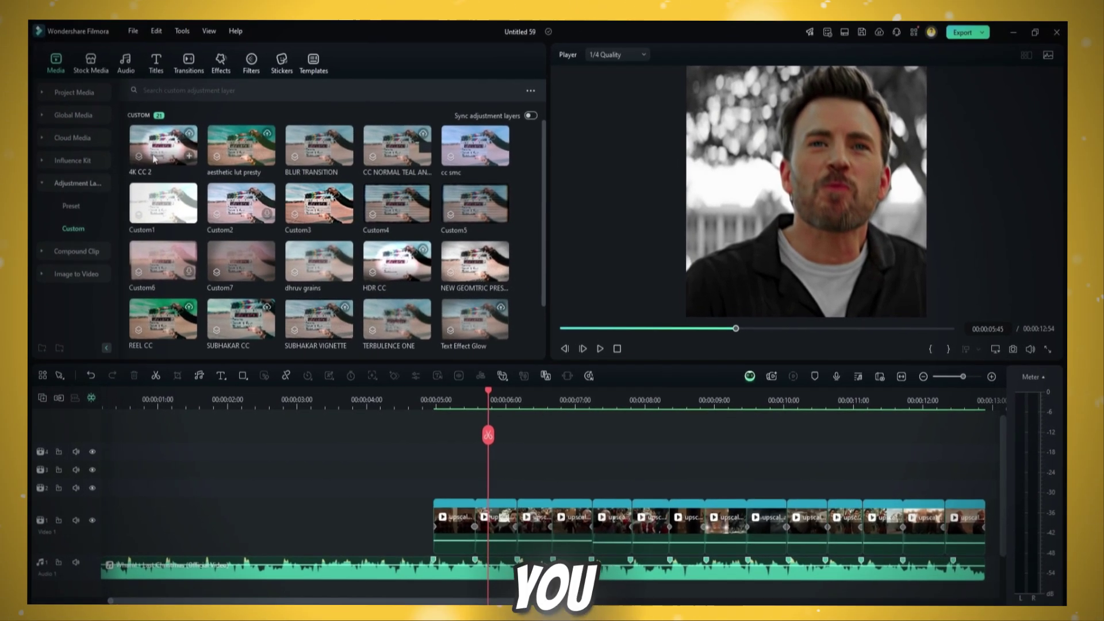
drag(163, 144, 437, 486)
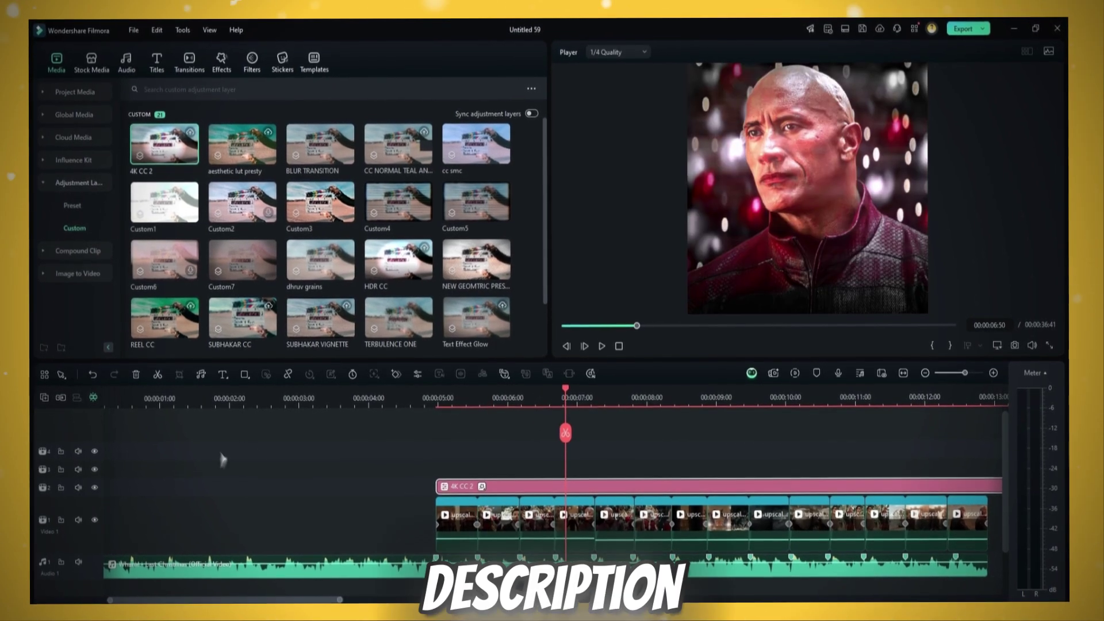
Toggle the 4K CC 2 track off and on to compare, then bring up Compositing settings
click(97, 487)
click(101, 488)
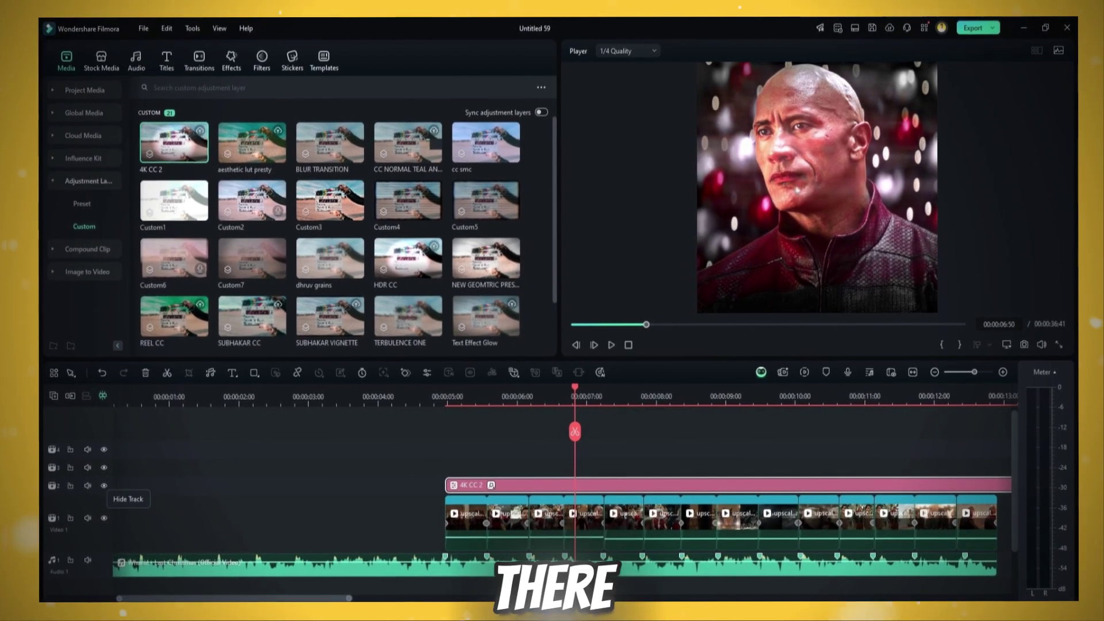
click(95, 101)
click(131, 118)
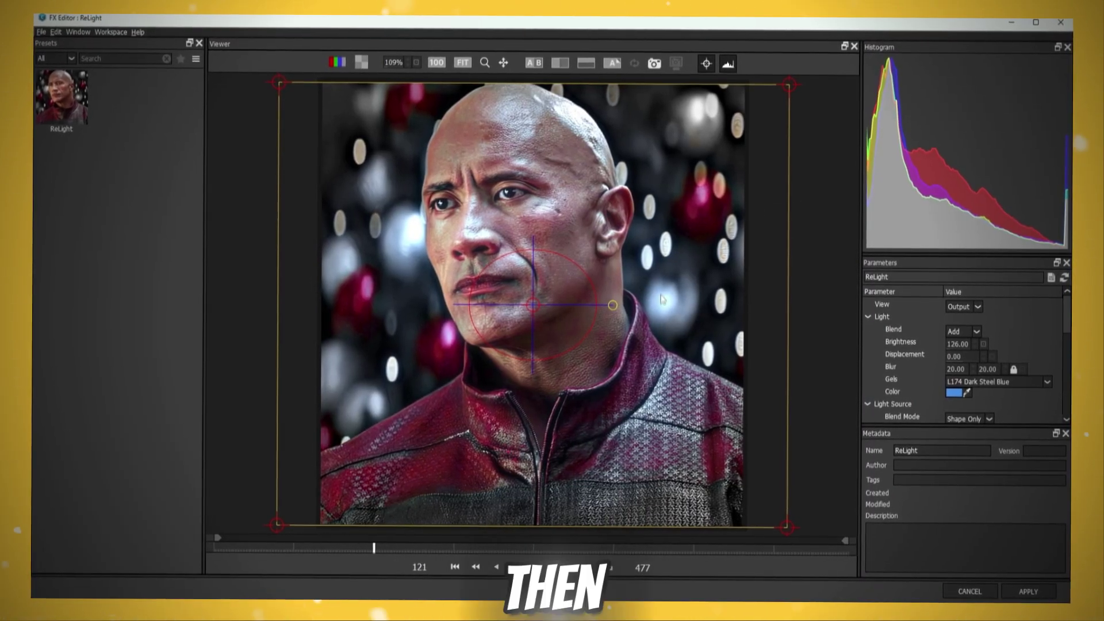
Change the ReLight light colour from blue to #efefef and apply it back to Filmora
scroll(661, 298, down, 5)
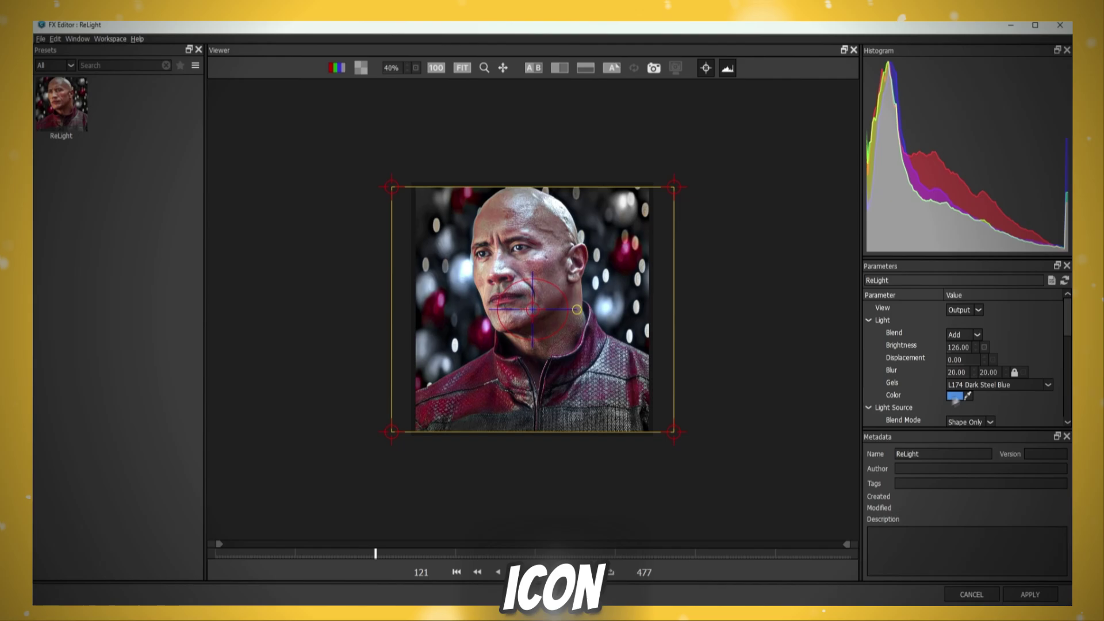
click(954, 396)
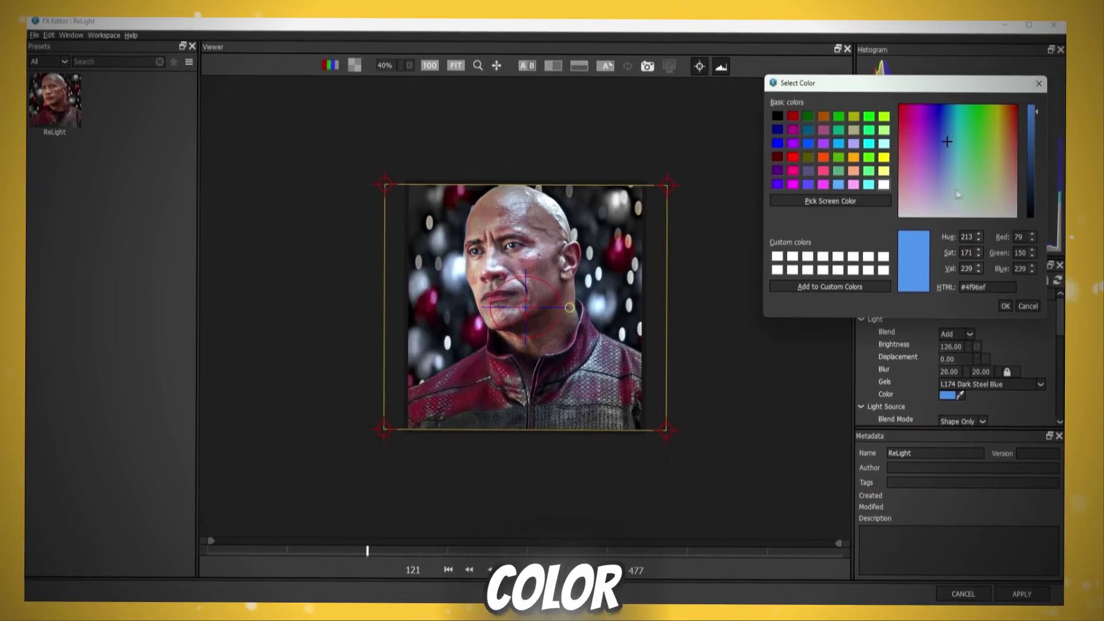
drag(957, 195, 949, 237)
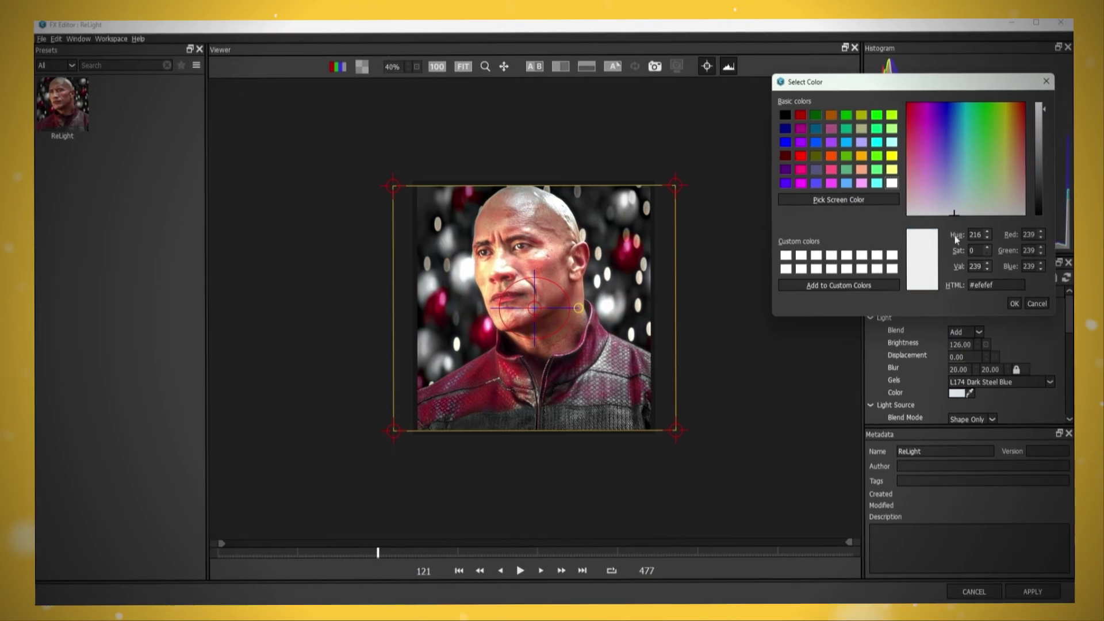
click(1014, 304)
click(1032, 592)
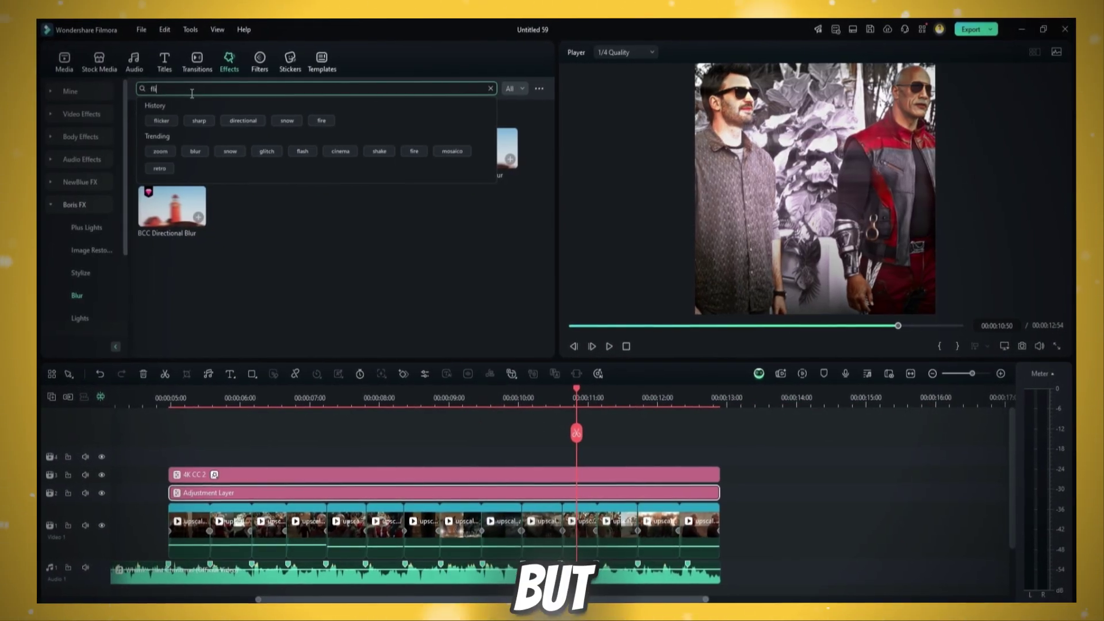
Add the Flash Black flicker effect to the Adjustment Layer with frequency 21.53
text(cker)
key(Return)
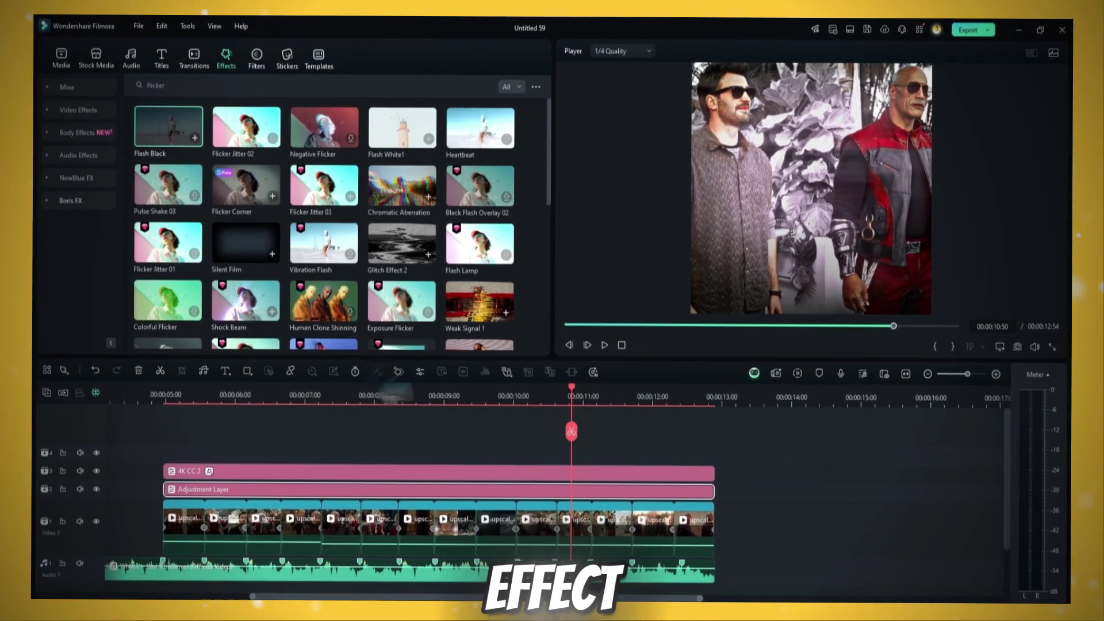
drag(168, 126, 437, 489)
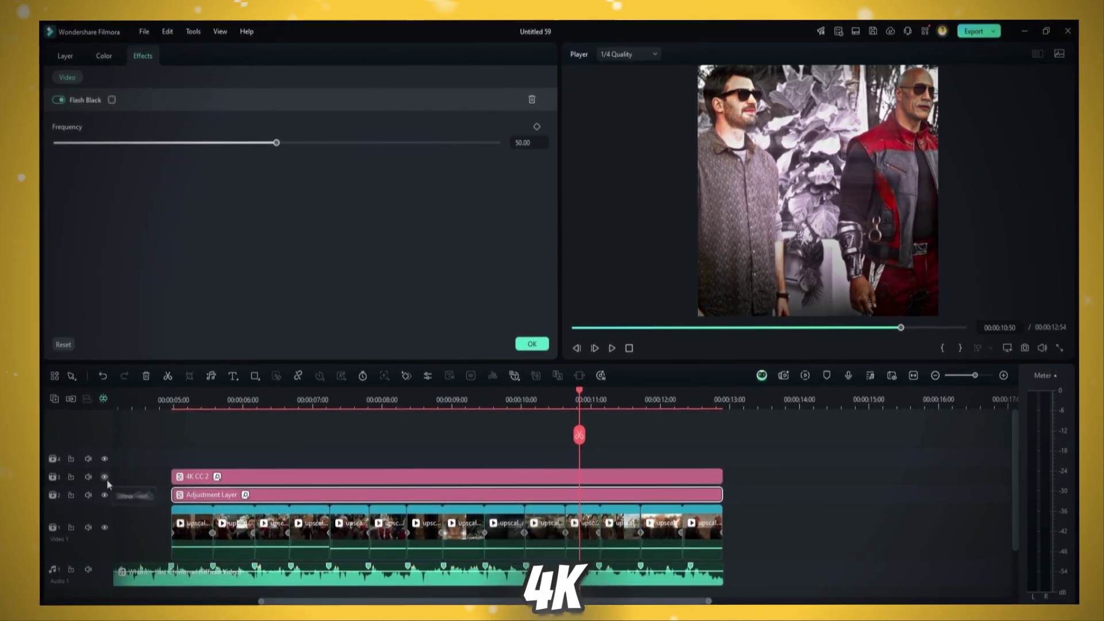
click(104, 476)
click(151, 143)
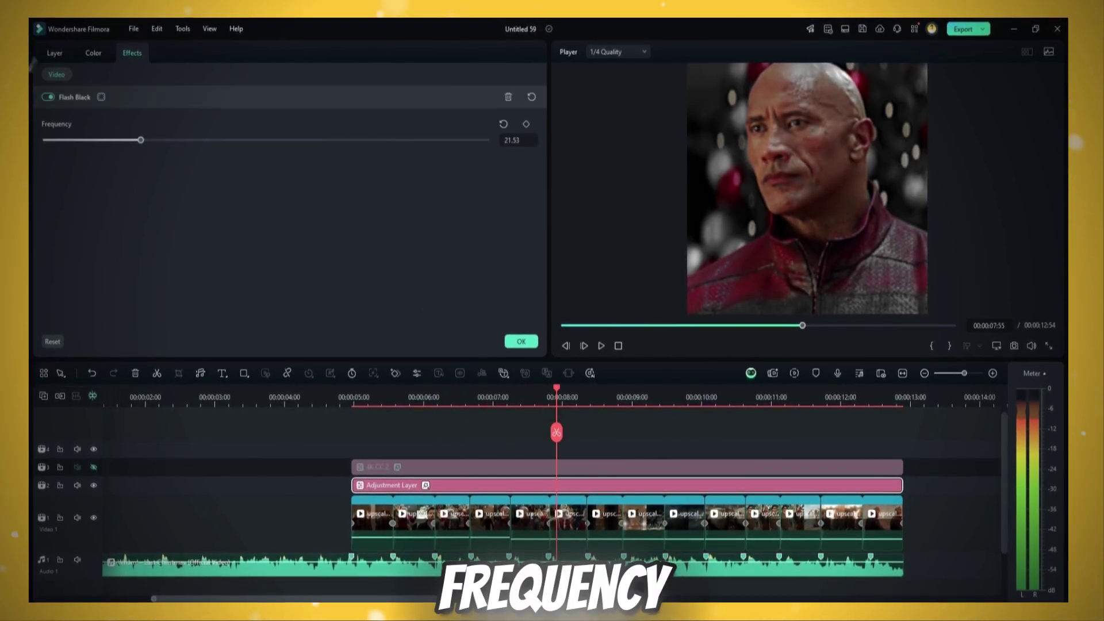
Lower the adjustment layer's opacity to 23 and set its blend mode to Overlay
click(54, 56)
drag(328, 210, 114, 216)
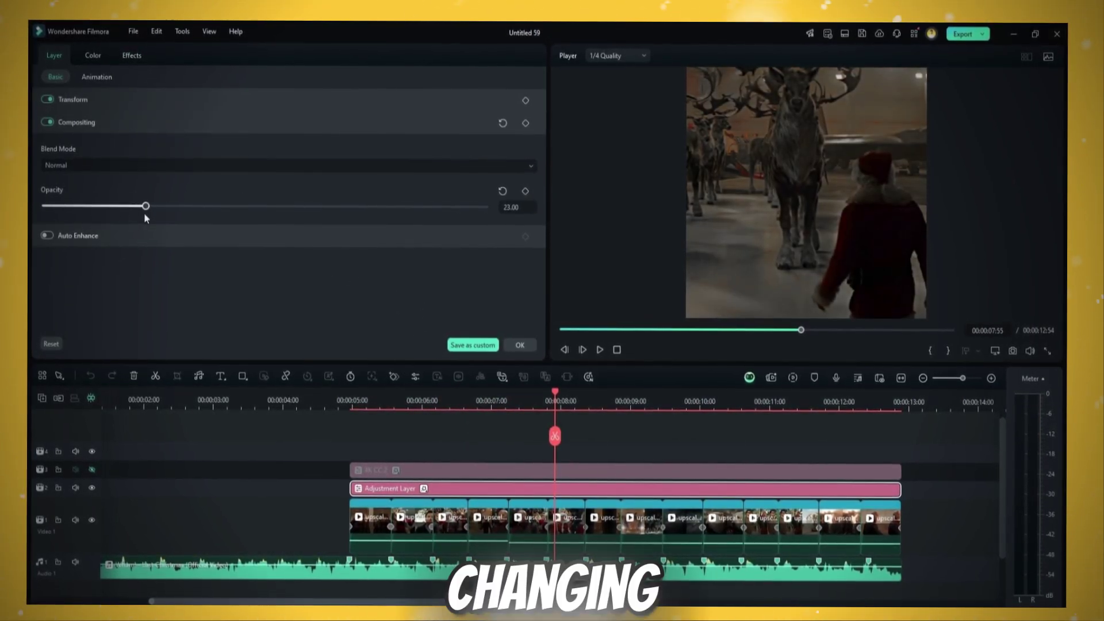
click(151, 163)
scroll(153, 253, down, 3)
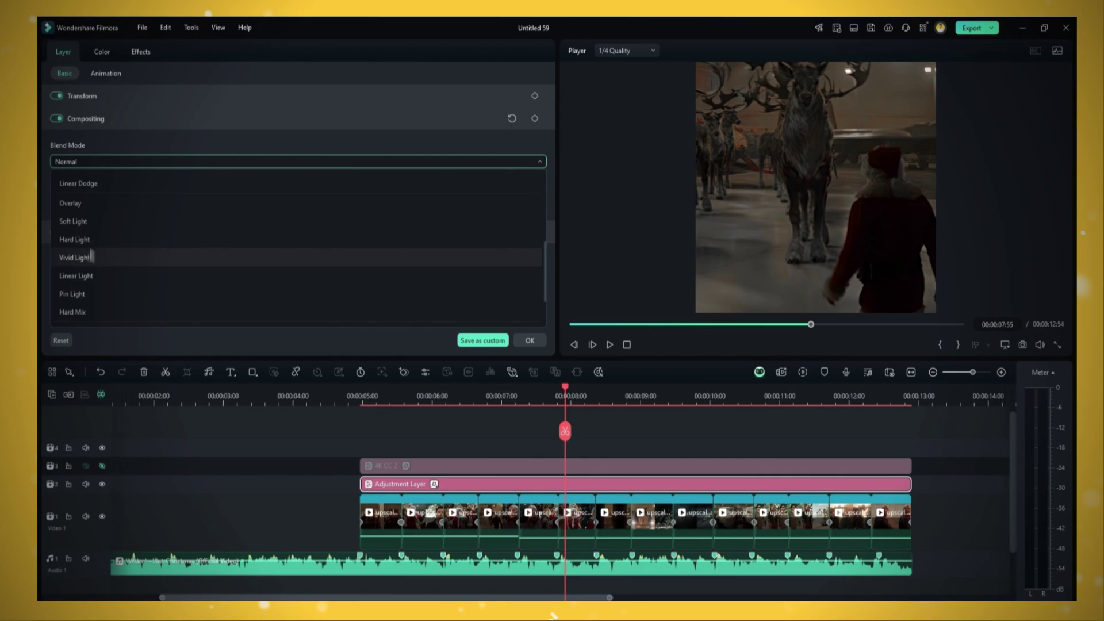
click(115, 257)
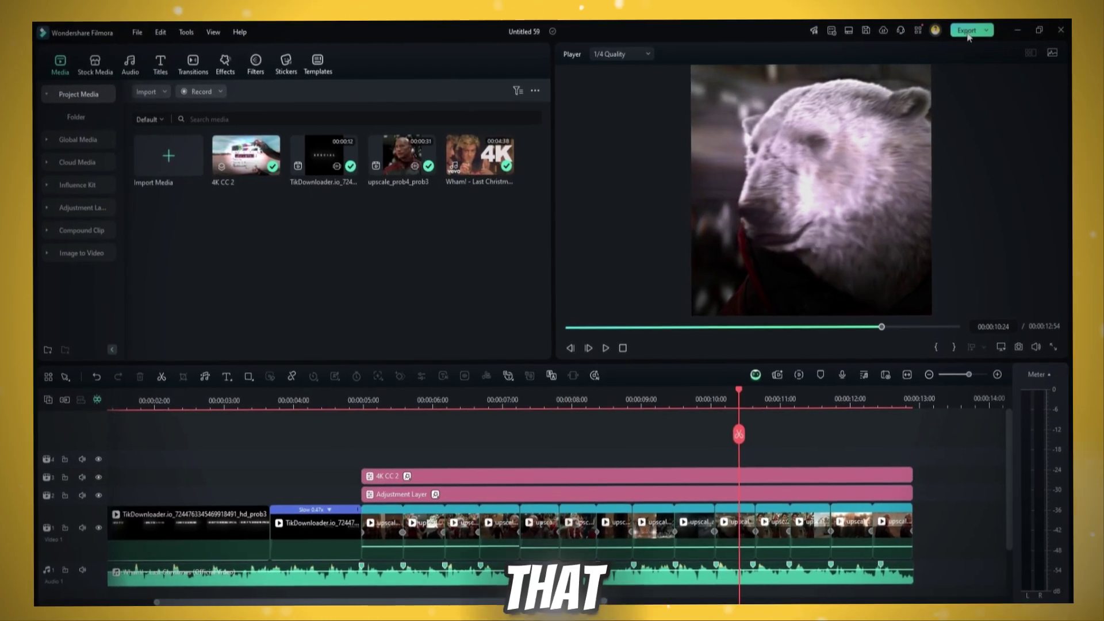
Configure the H.264 export at Higher quality, custom 2160 x 2160, 60 fps, 150000 kbps bit rate
key(ctrl+e)
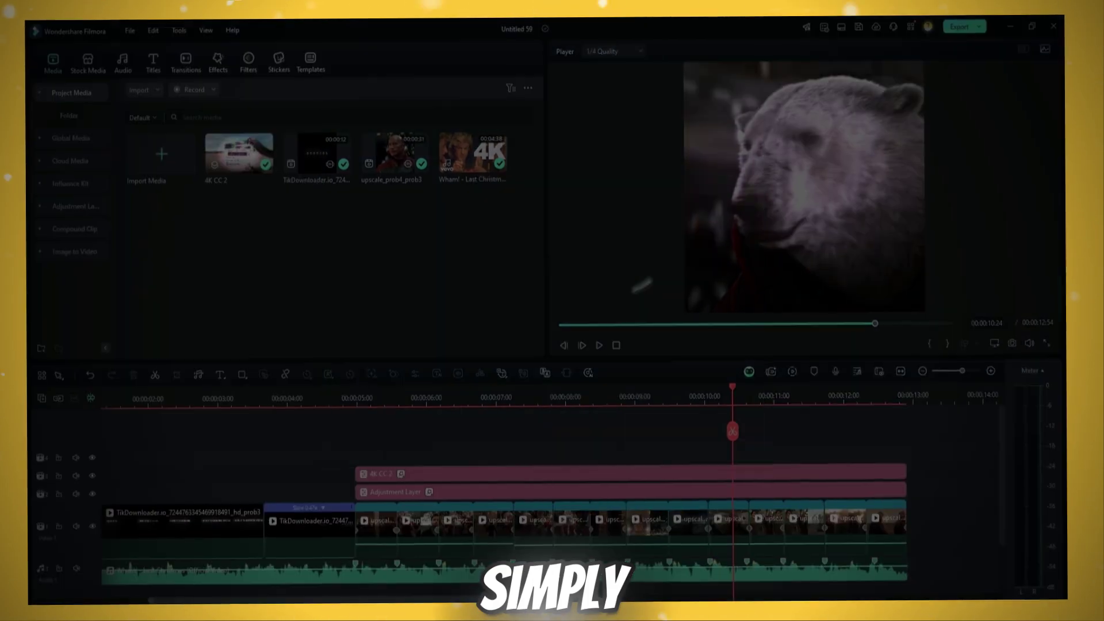
text(2160)
click(655, 345)
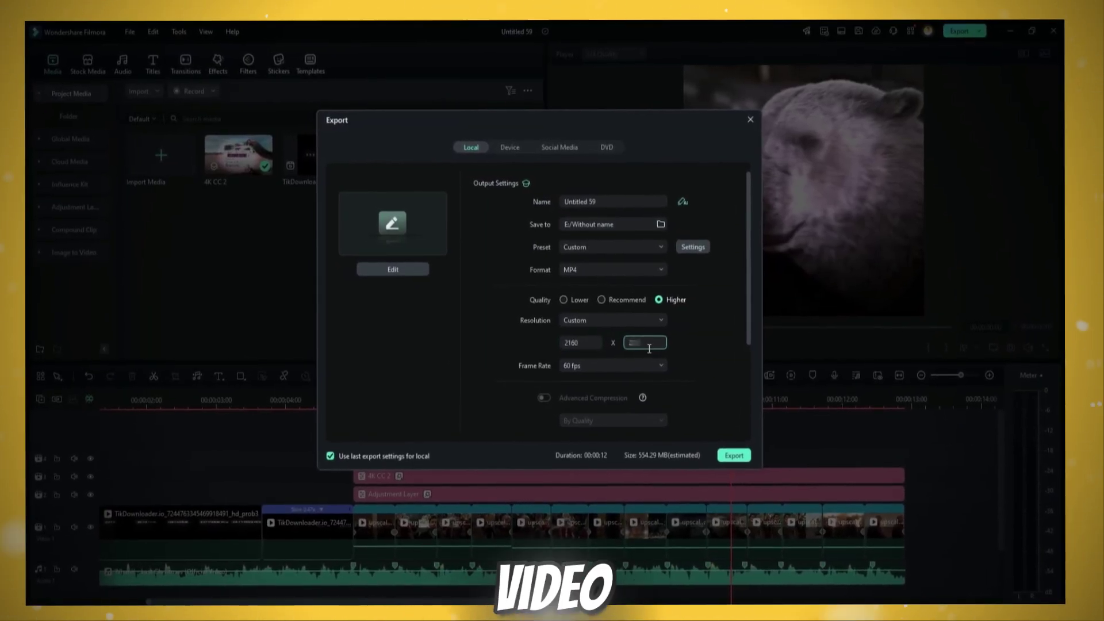
click(692, 246)
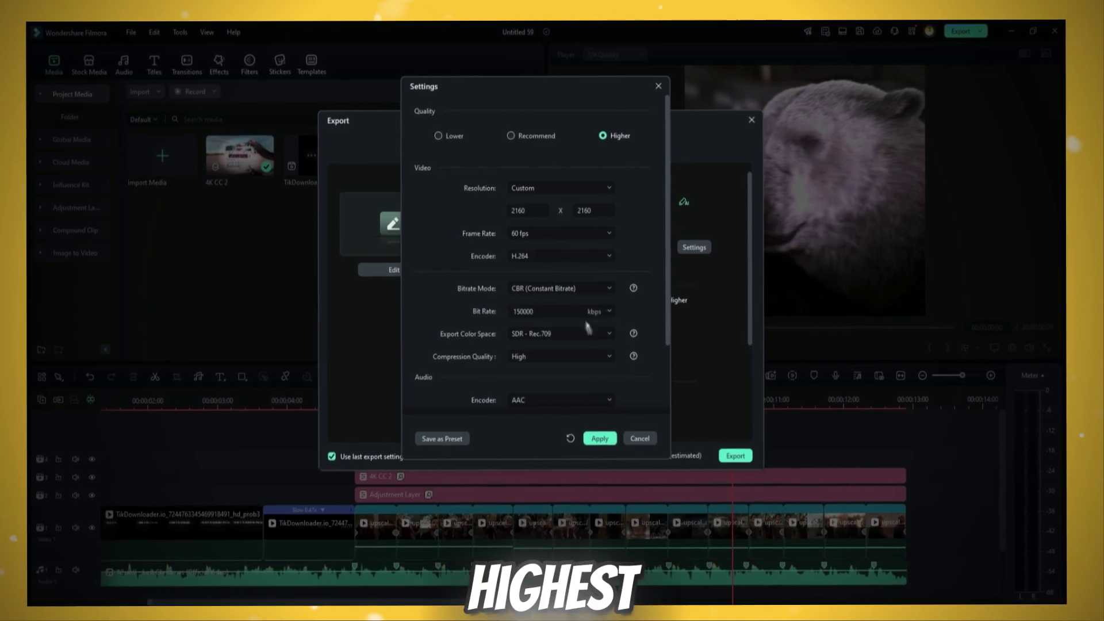
click(609, 311)
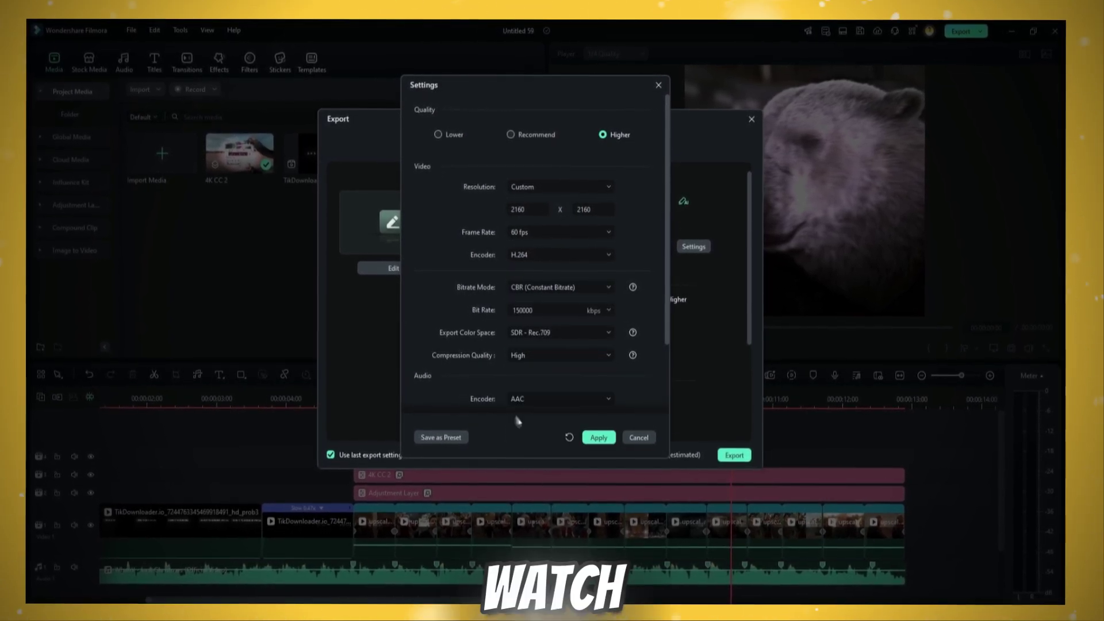